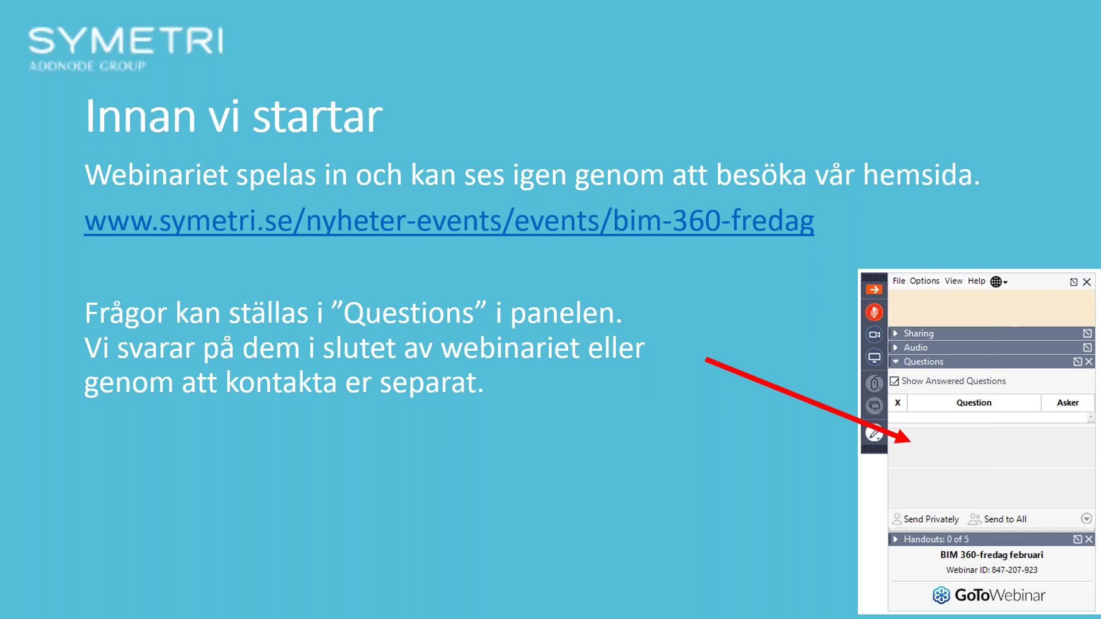
End the slideshow and switch to the BIM 360 Document Management page in Chrome, with the browser window maximized.
key(Escape)
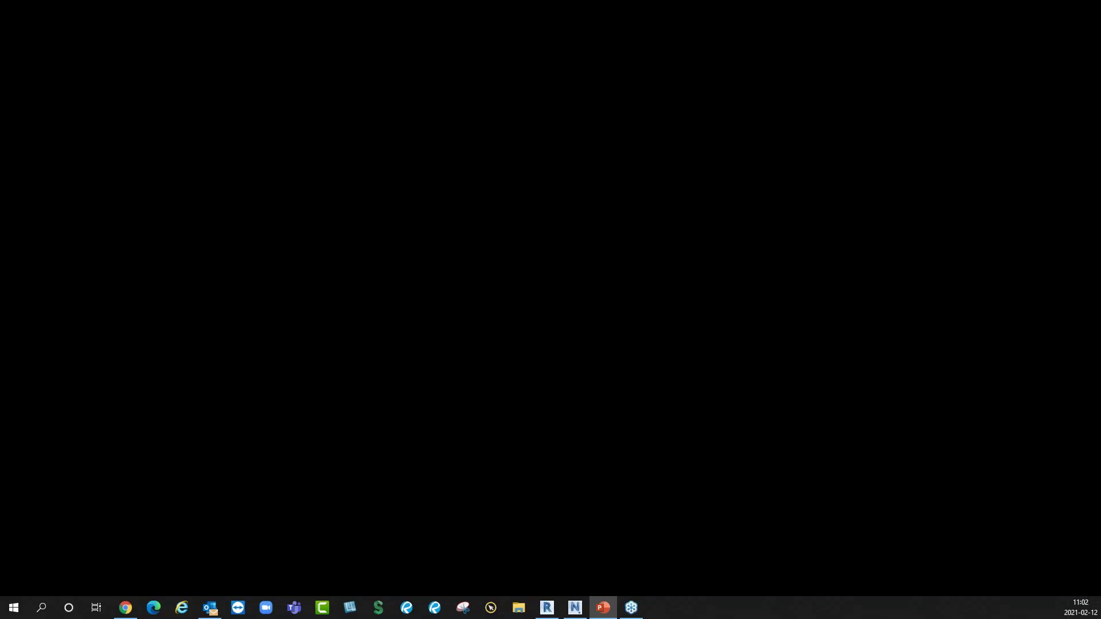
click(126, 608)
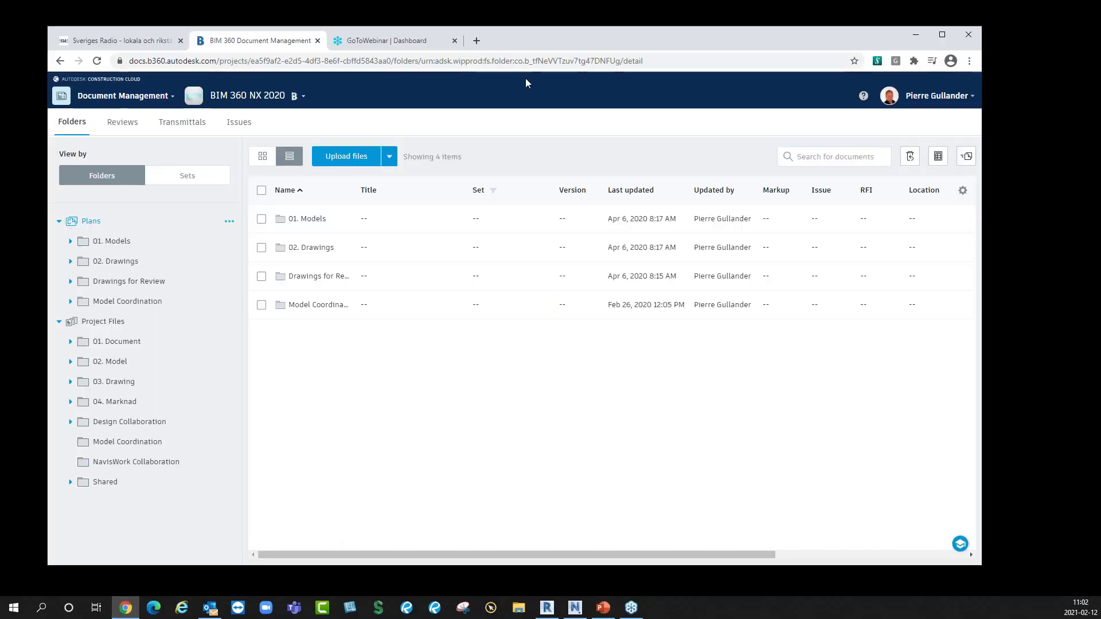
double_click(542, 41)
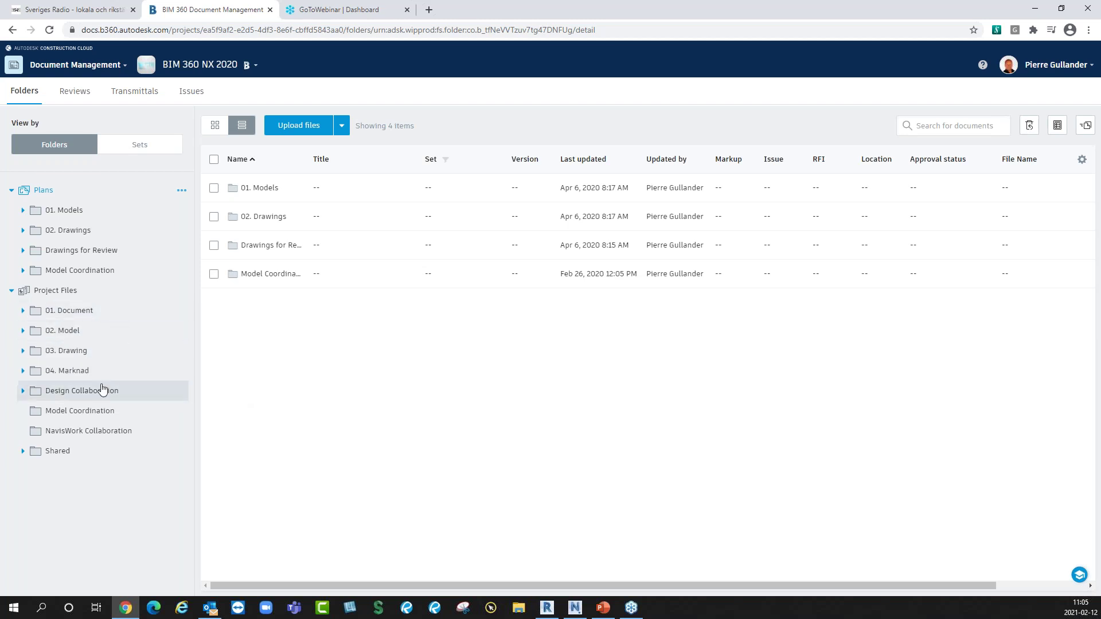
View the team subfolders of the Design Collaboration folder under Project Files, leaving the folder tree collapsed again.
click(82, 395)
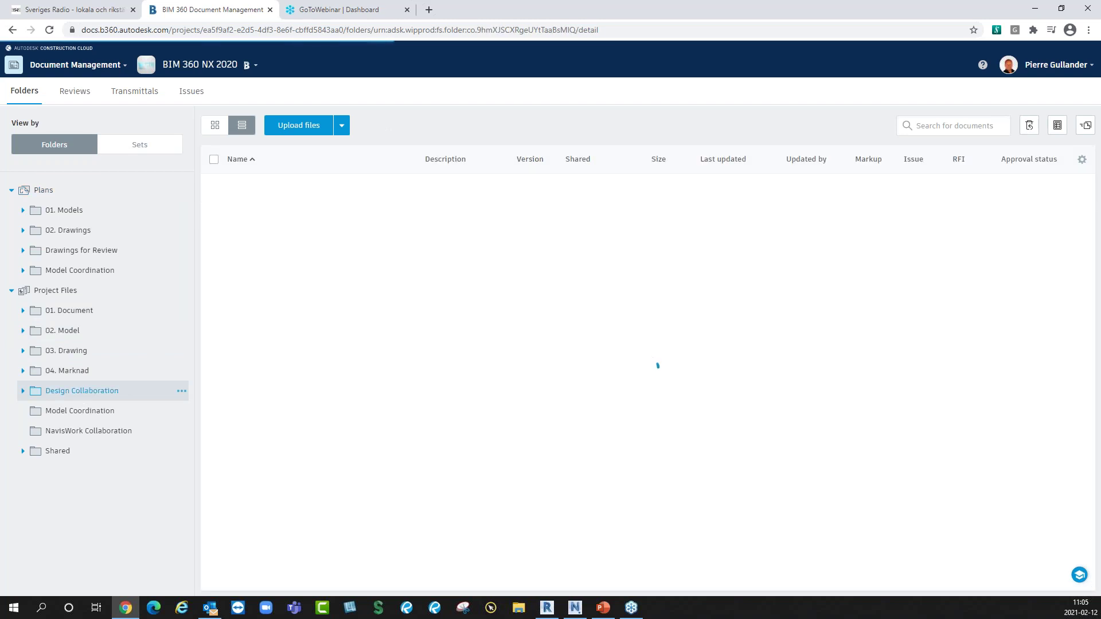
click(23, 391)
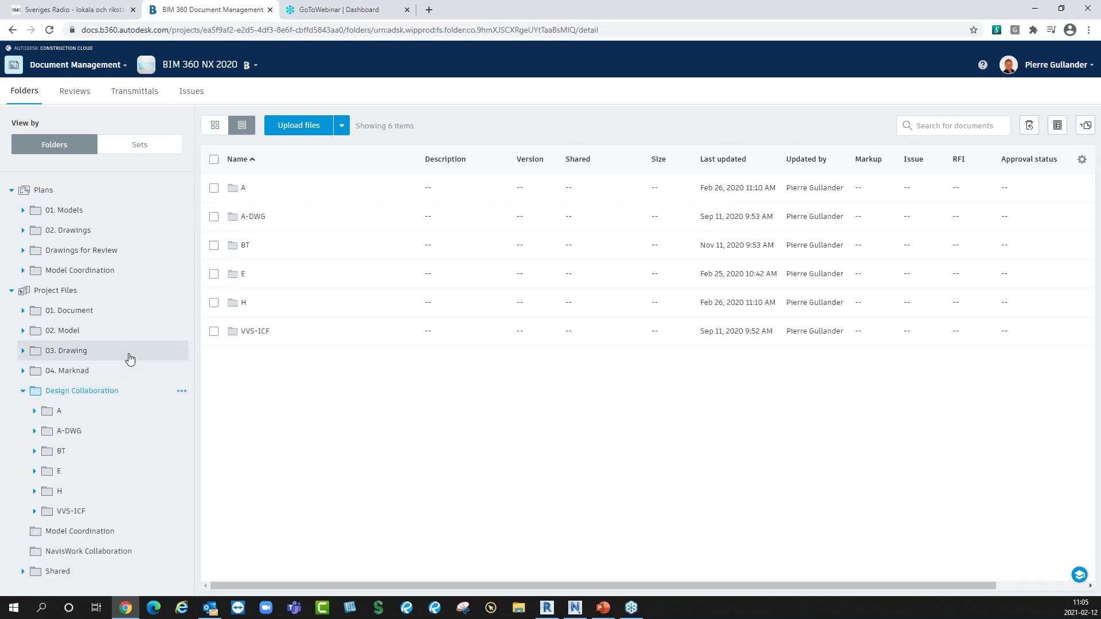
click(23, 391)
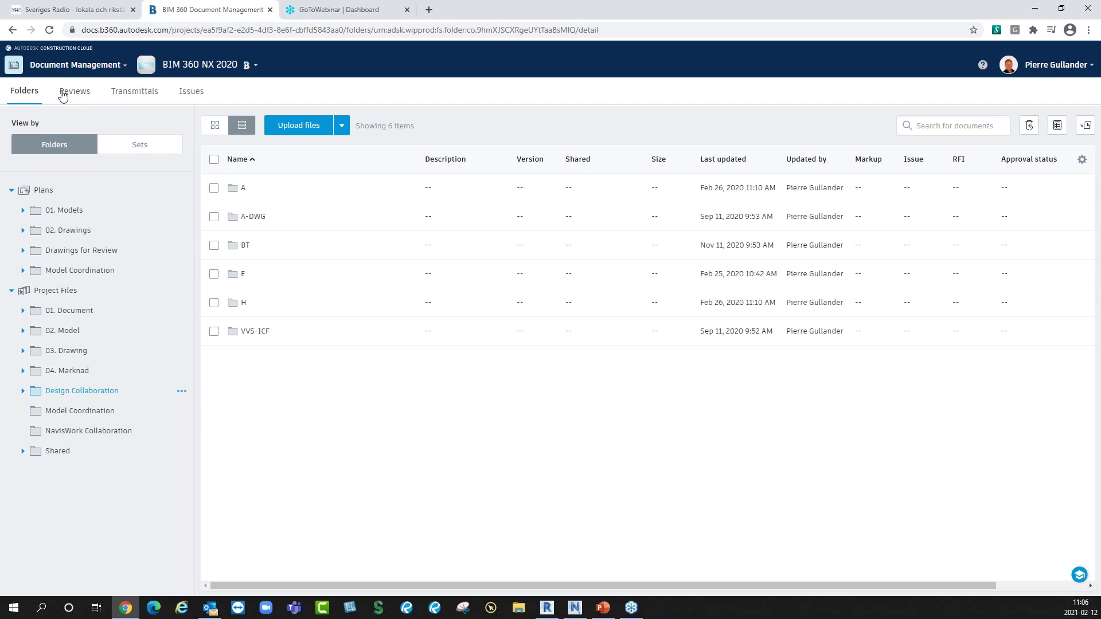
Switch to the Design Collaboration module and reveal the team timeline.
click(14, 67)
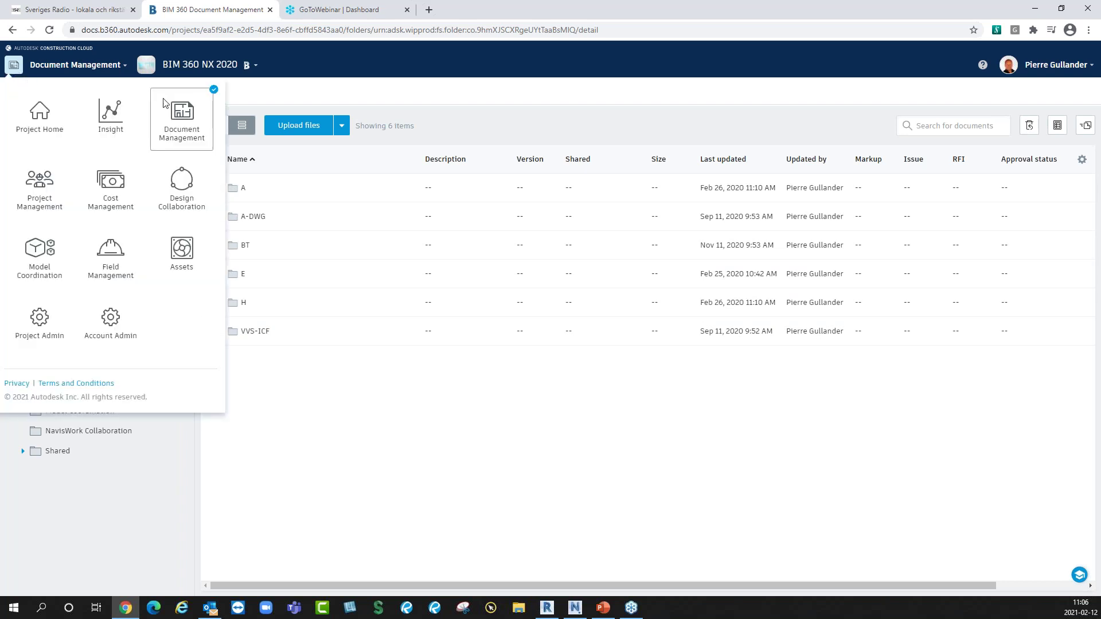
click(192, 189)
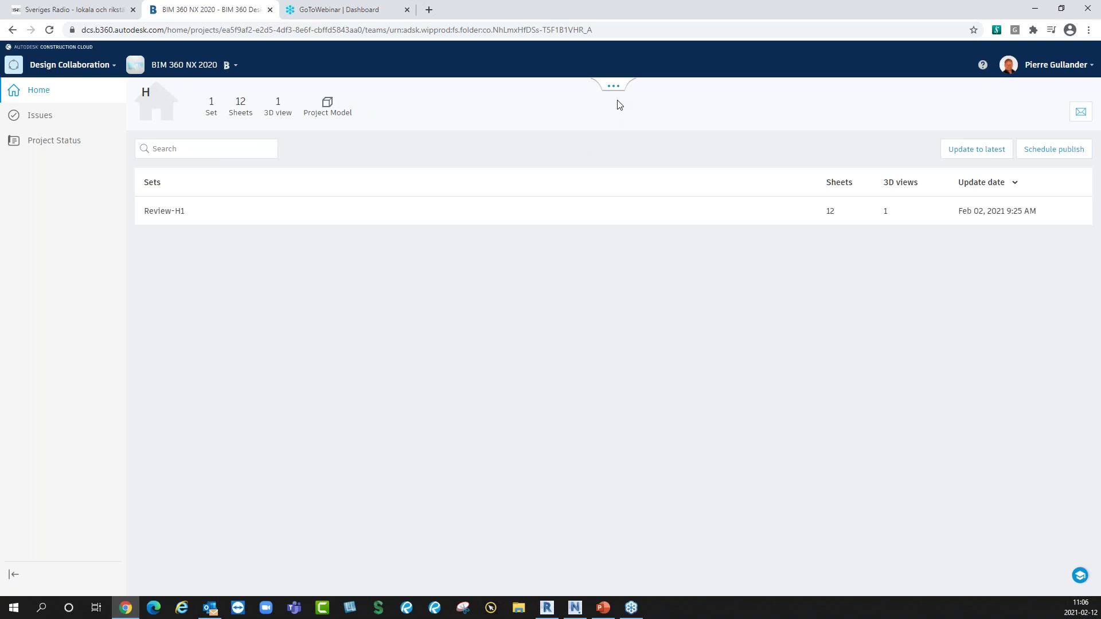
click(616, 92)
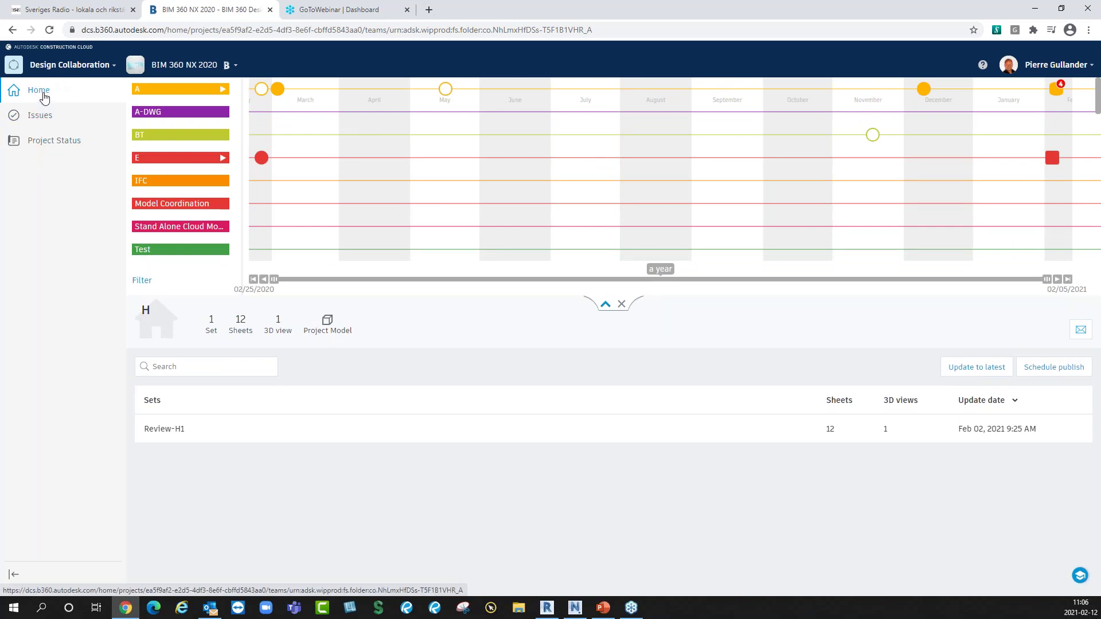
Open the Issues list in Design Collaboration and switch from team H to team A to view its issues.
click(15, 578)
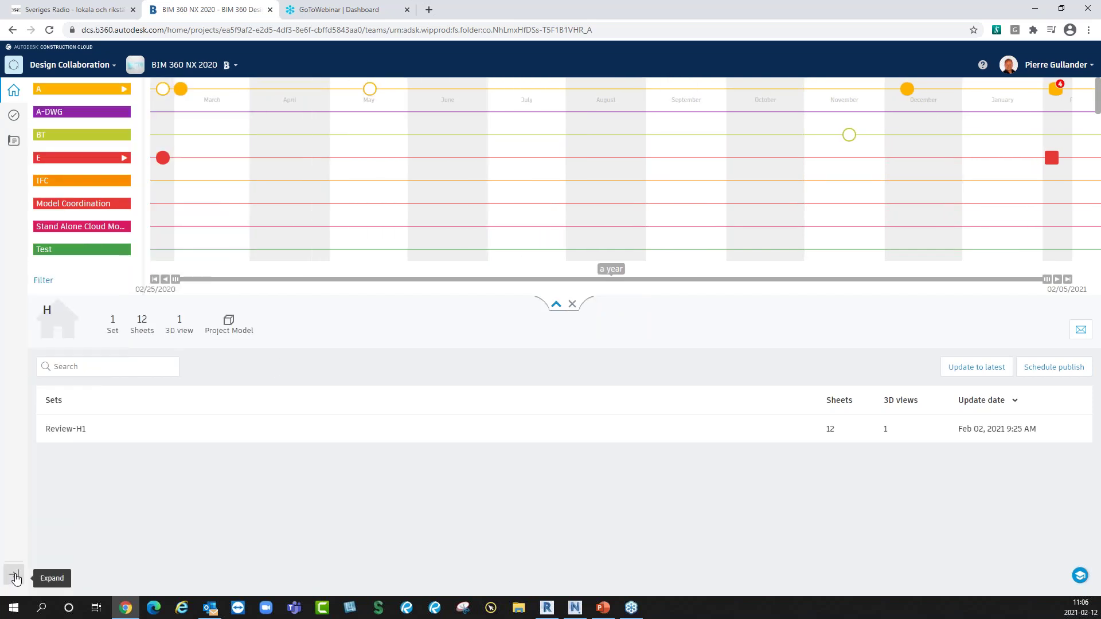
click(13, 576)
click(50, 121)
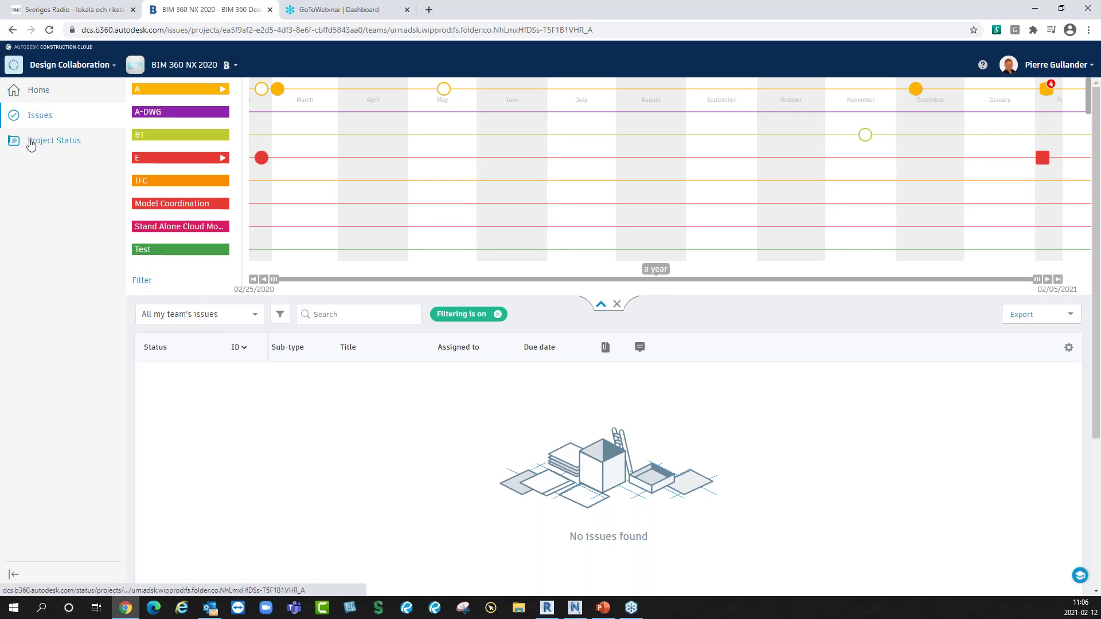
click(14, 576)
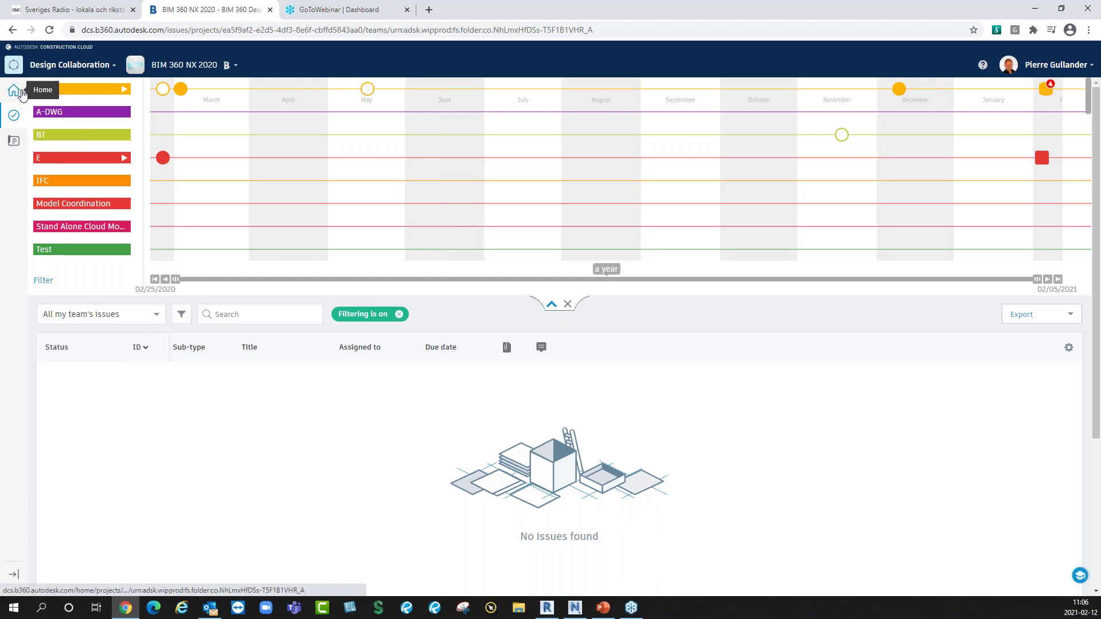
click(14, 574)
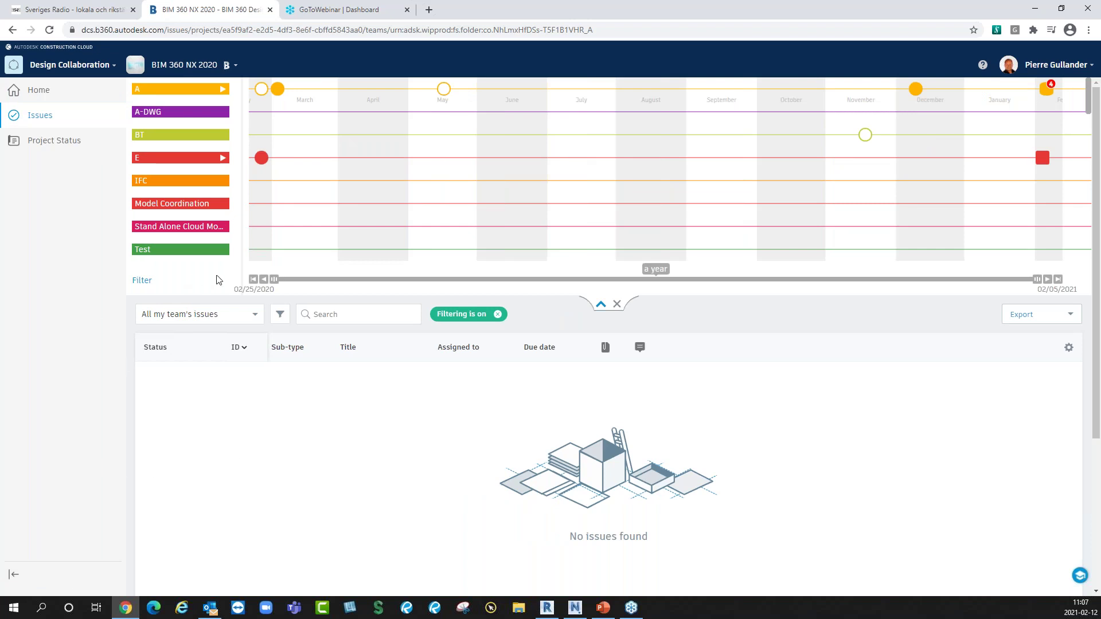
click(173, 94)
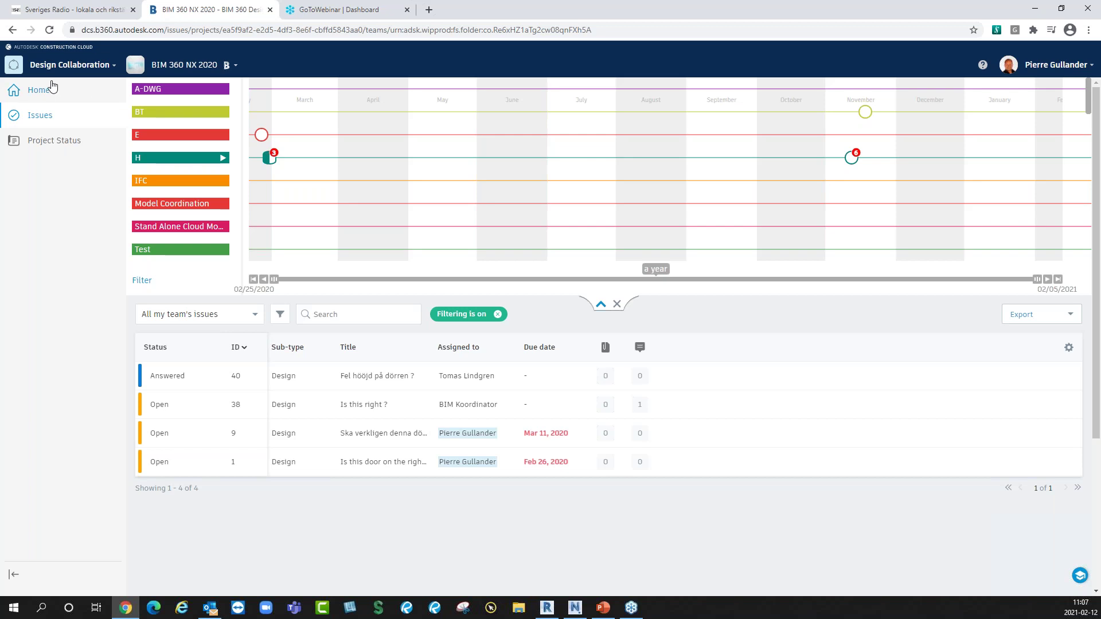
Return to Document Management and view the contents of the Design Collaboration, Shared and Model Coordination folders.
click(14, 66)
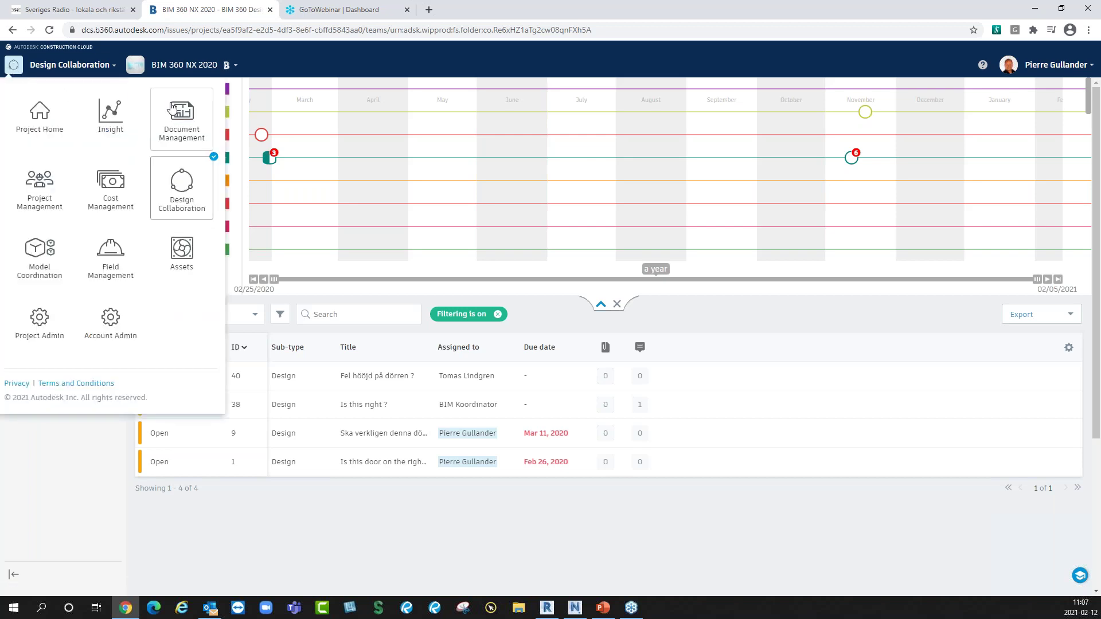
click(183, 118)
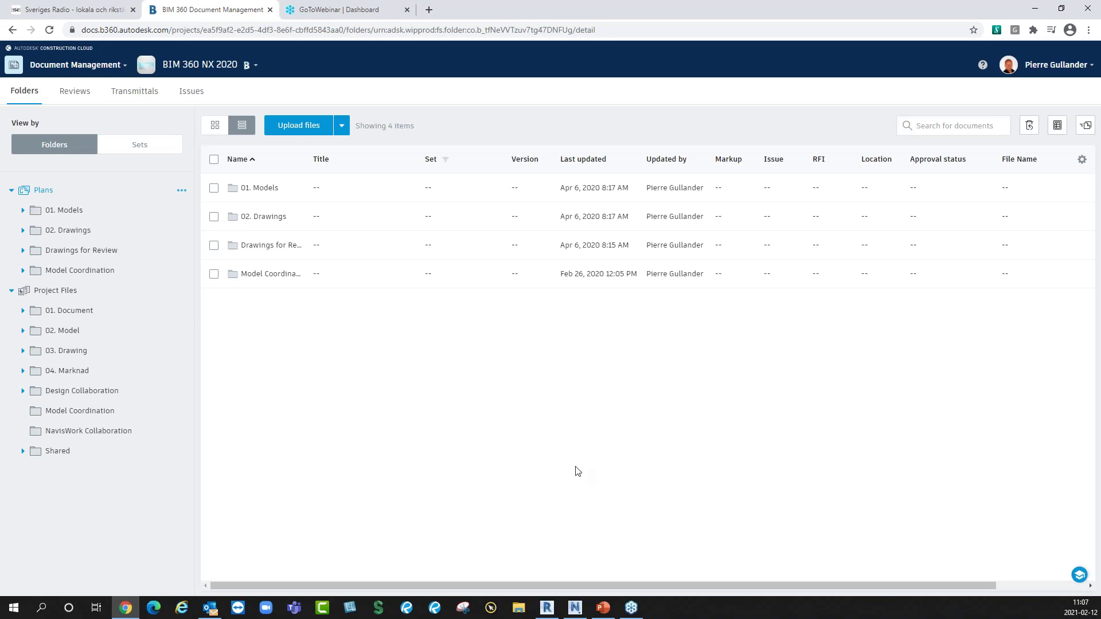
click(85, 389)
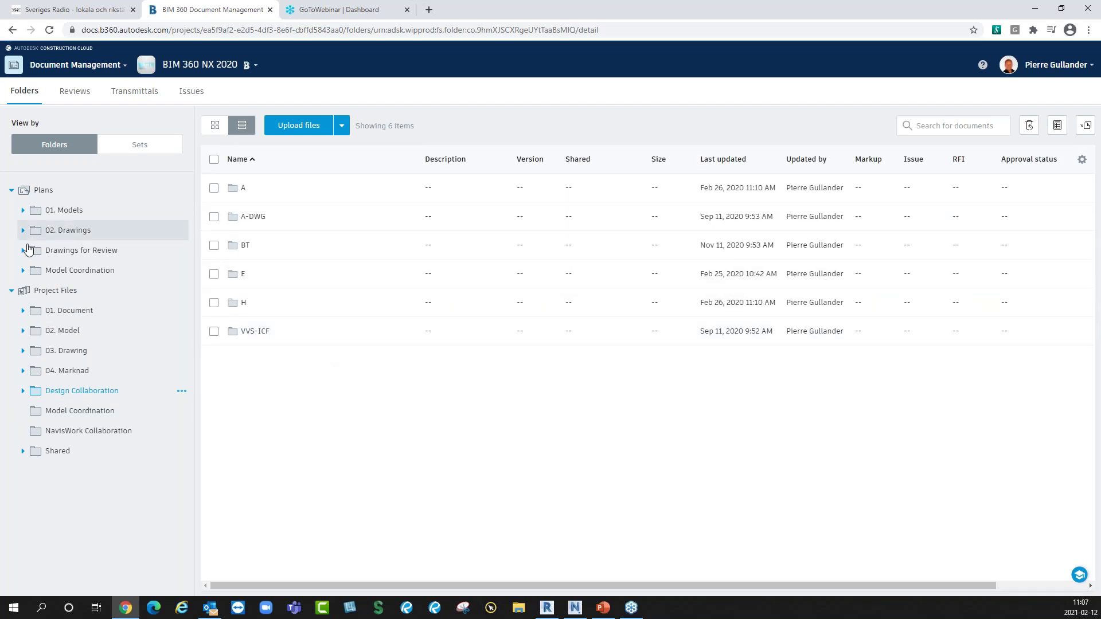
click(75, 458)
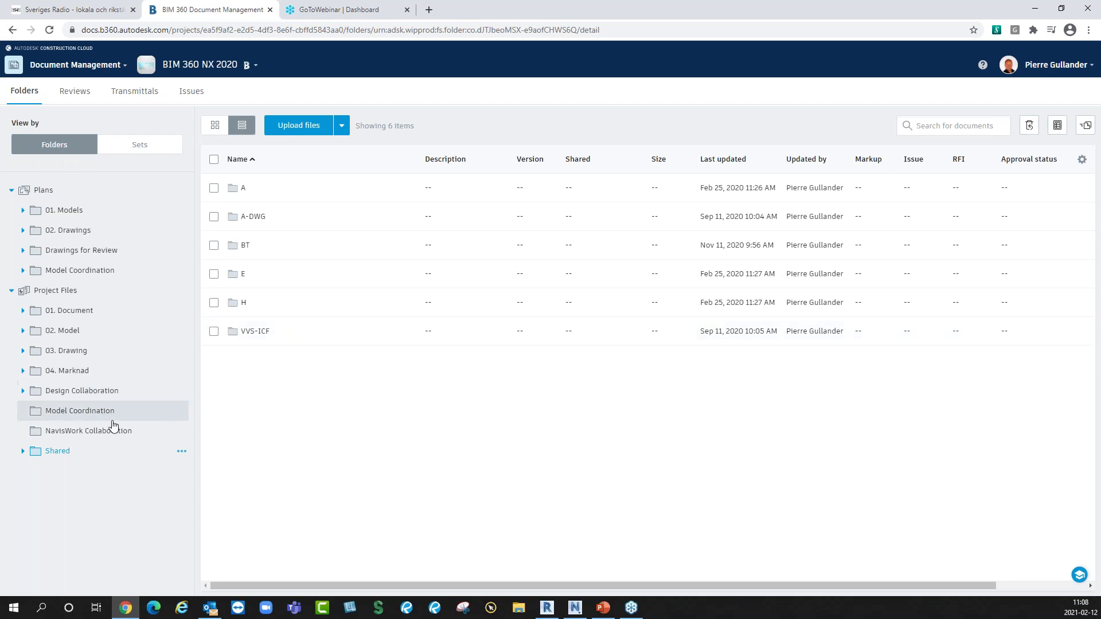
click(75, 413)
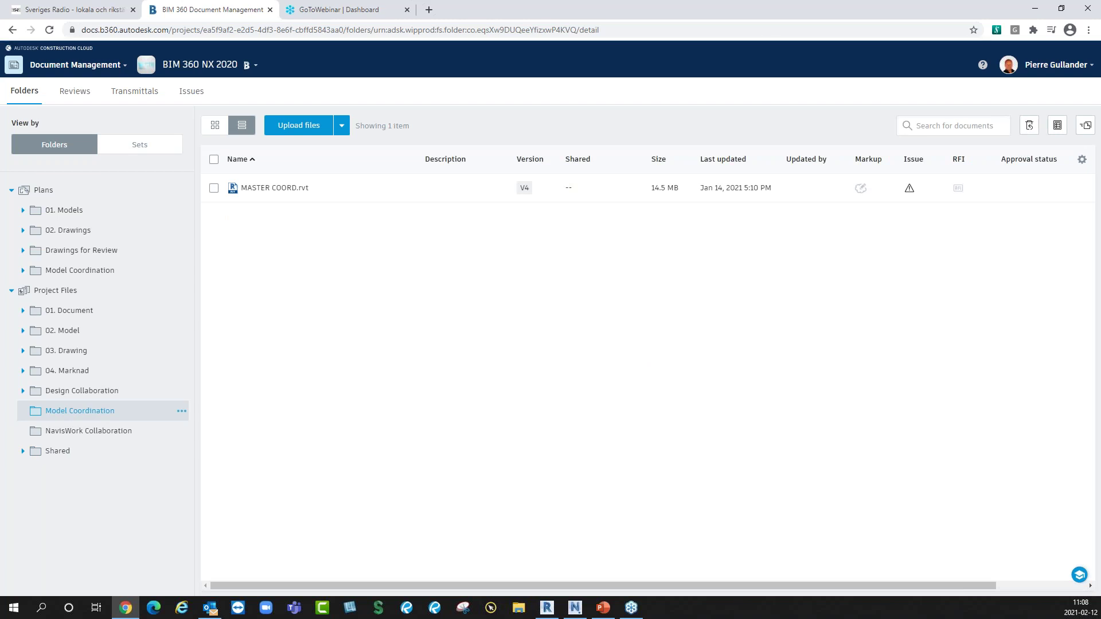
Open MASTER COORD.rvt in the viewer, look through its ARK, EL and VVS 3D views, and close it.
click(290, 188)
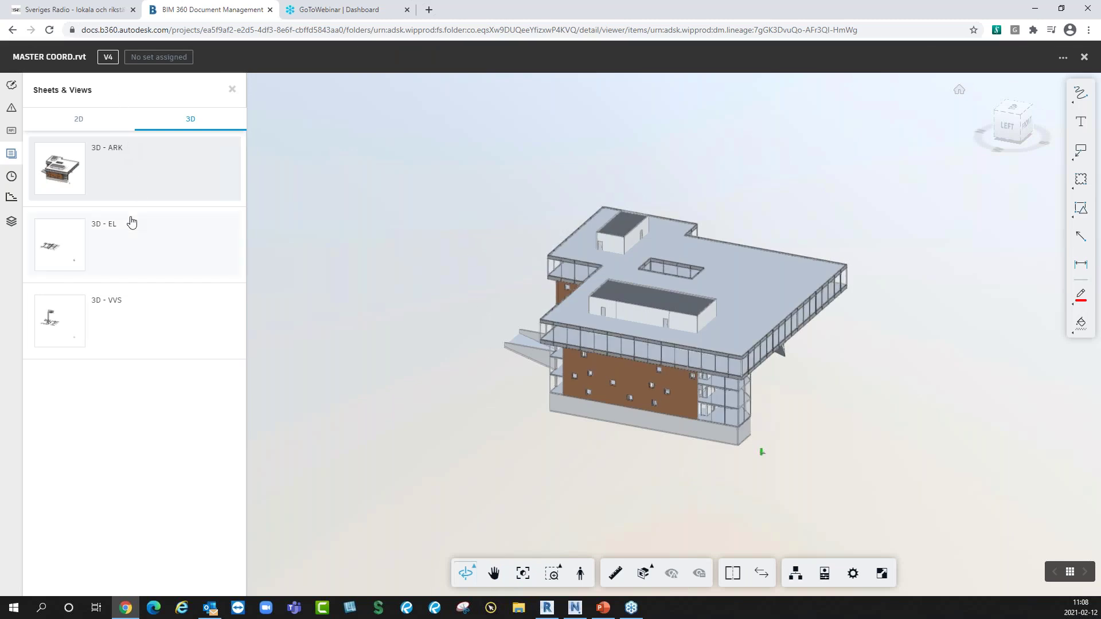
click(140, 313)
click(150, 266)
click(154, 187)
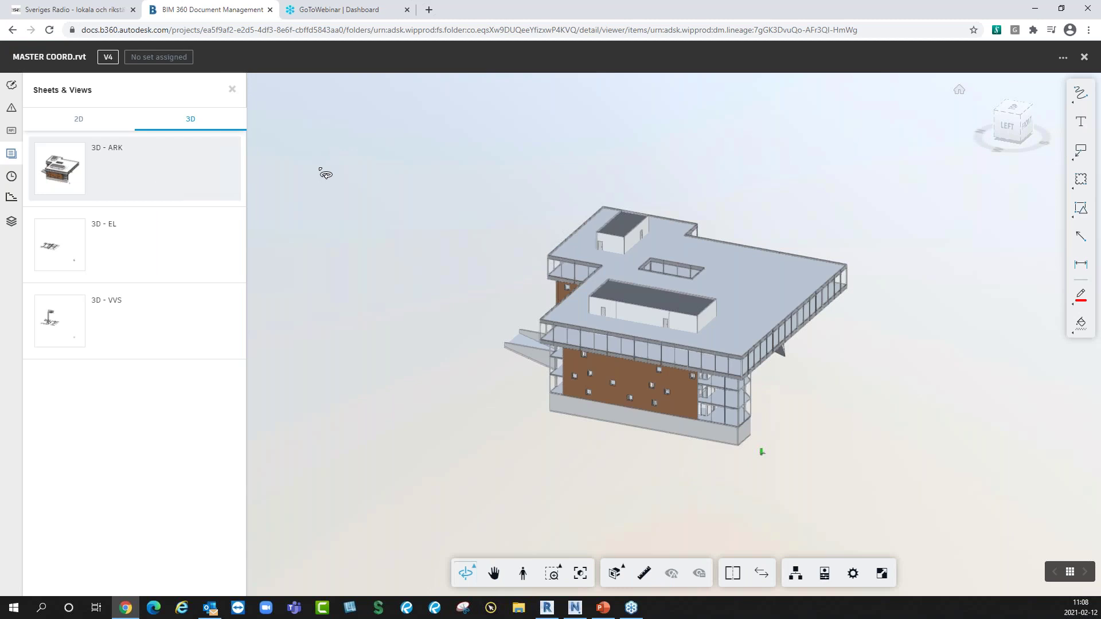
click(1084, 57)
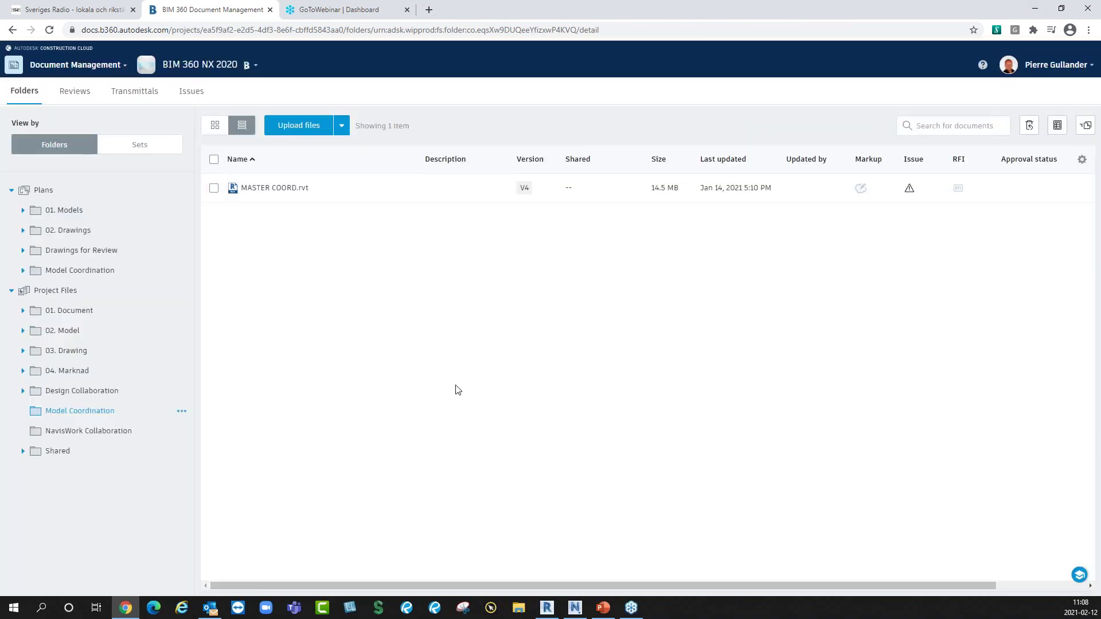
Revisit the Shared and Model Coordination folders and switch to the Model Coordination module.
click(57, 451)
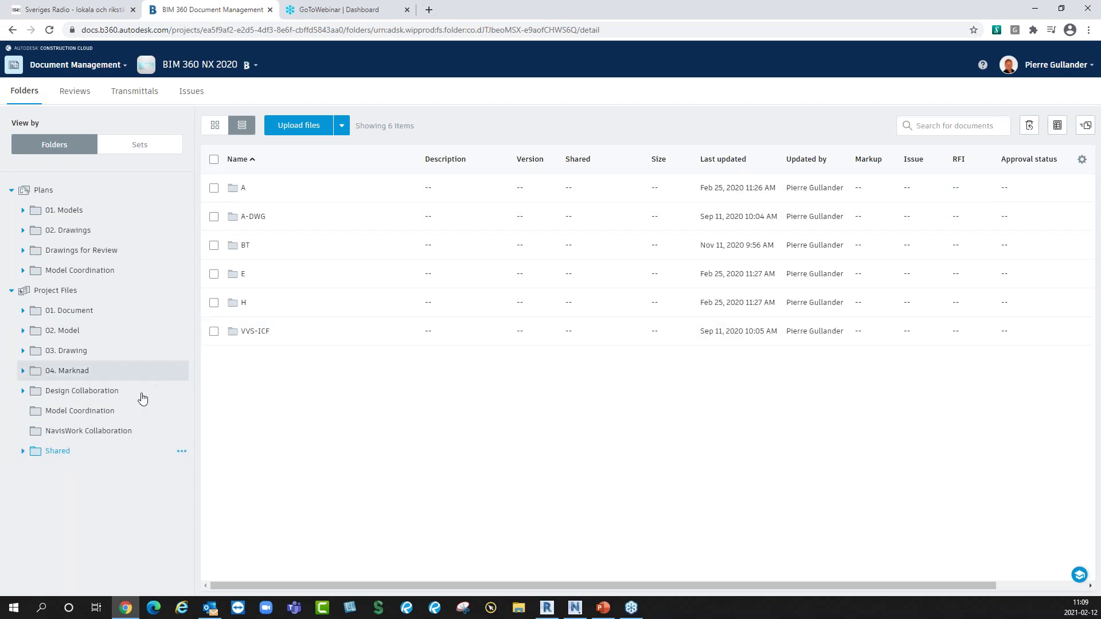
click(118, 413)
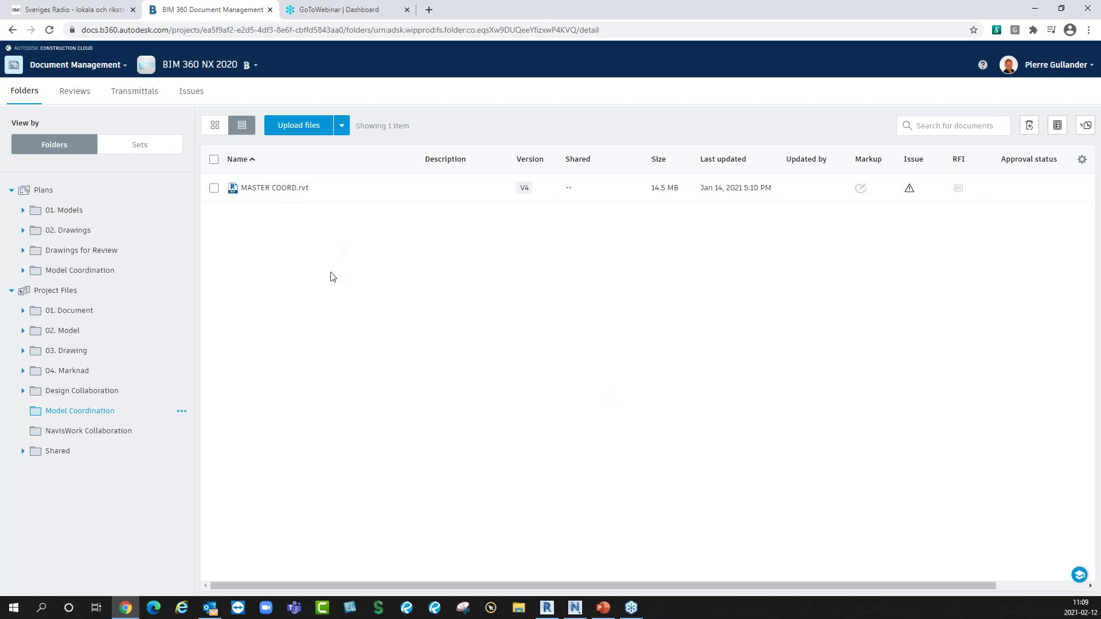
click(14, 65)
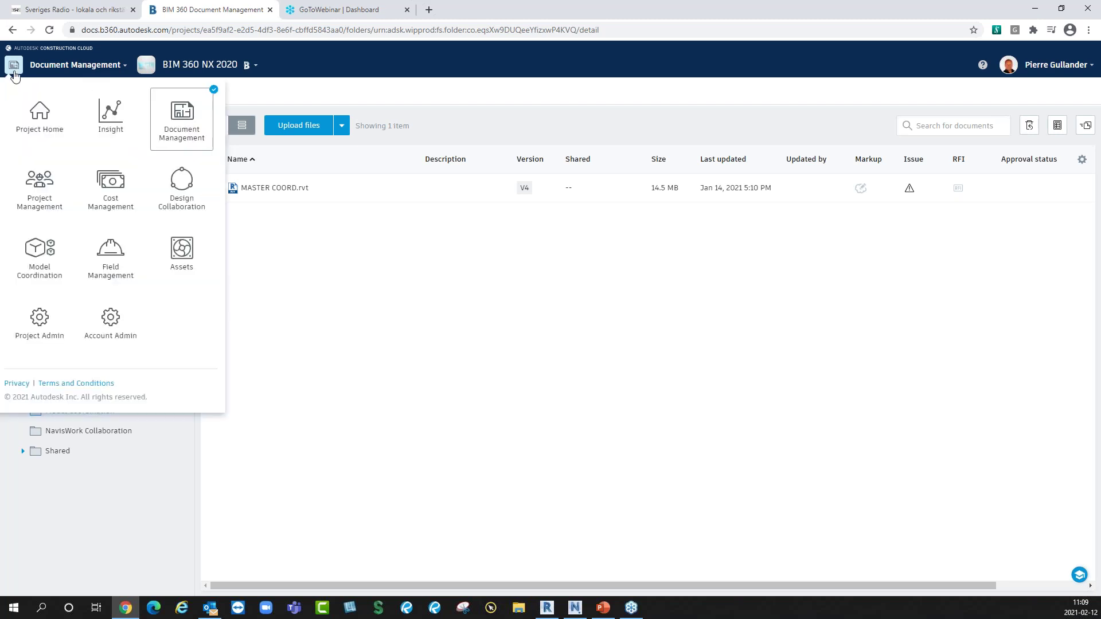
click(55, 258)
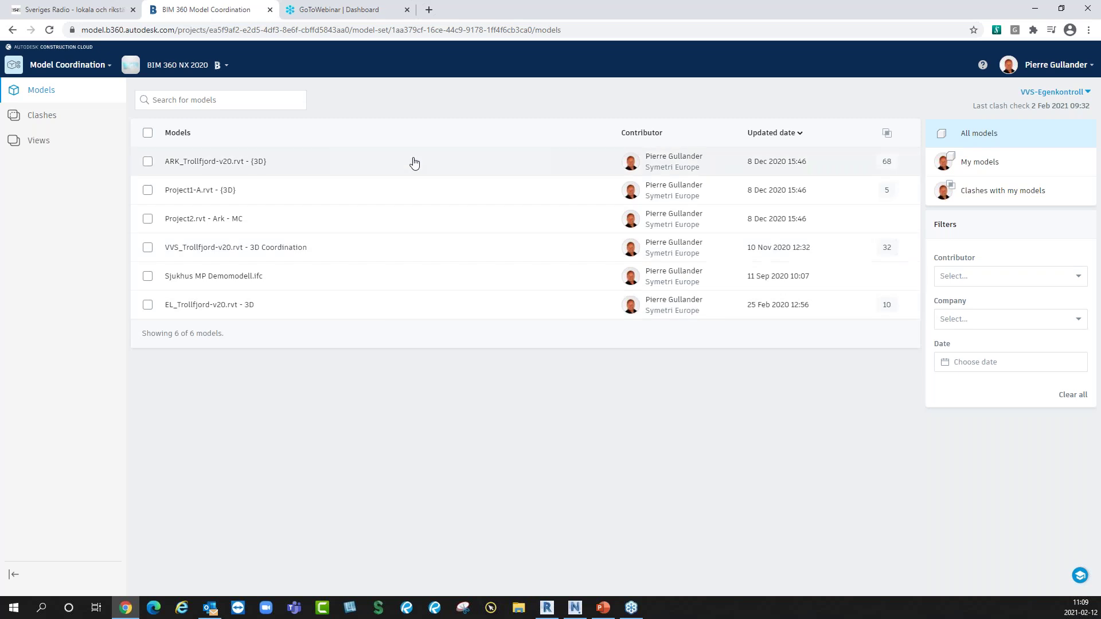
Switch to the Master-Coordination space and open the clashes between the 3D - EL and 3D - VVS models from the clash matrix.
click(1036, 97)
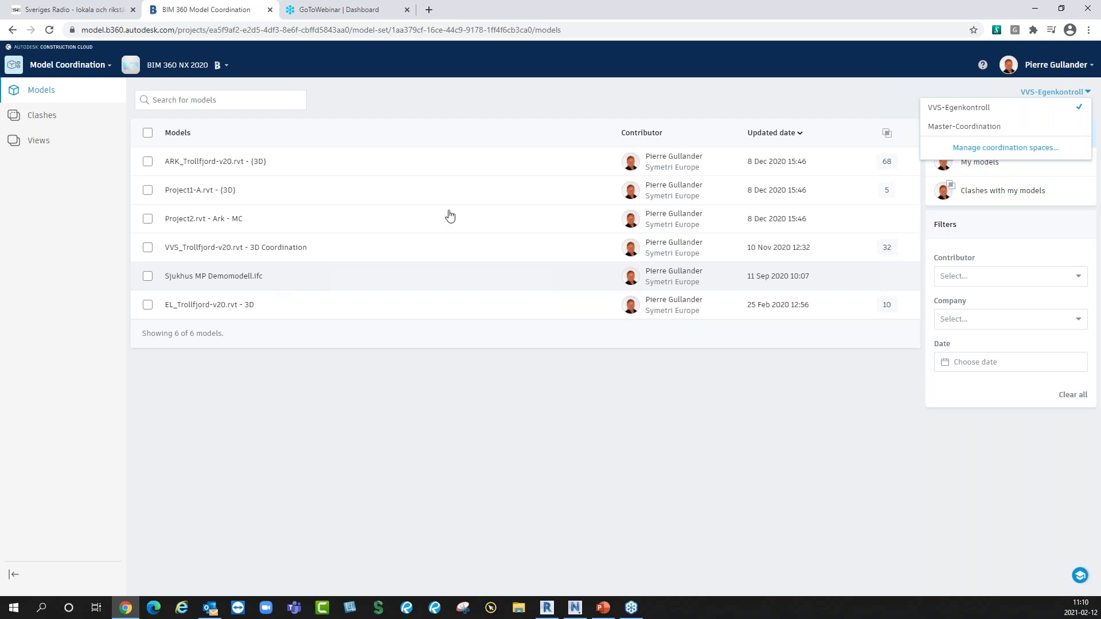
click(945, 128)
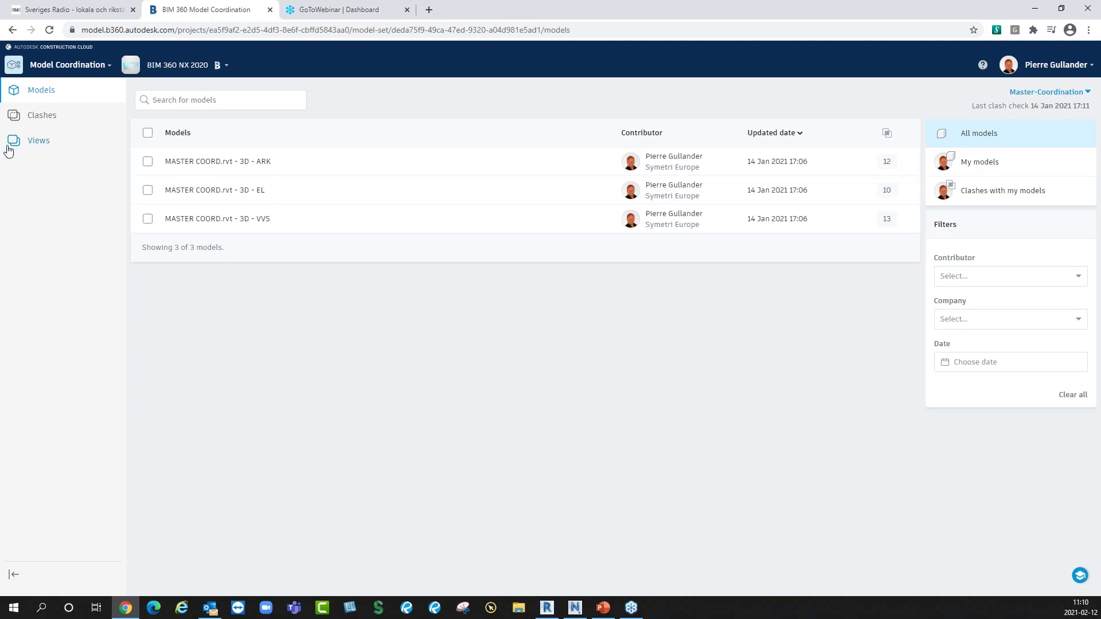
click(42, 122)
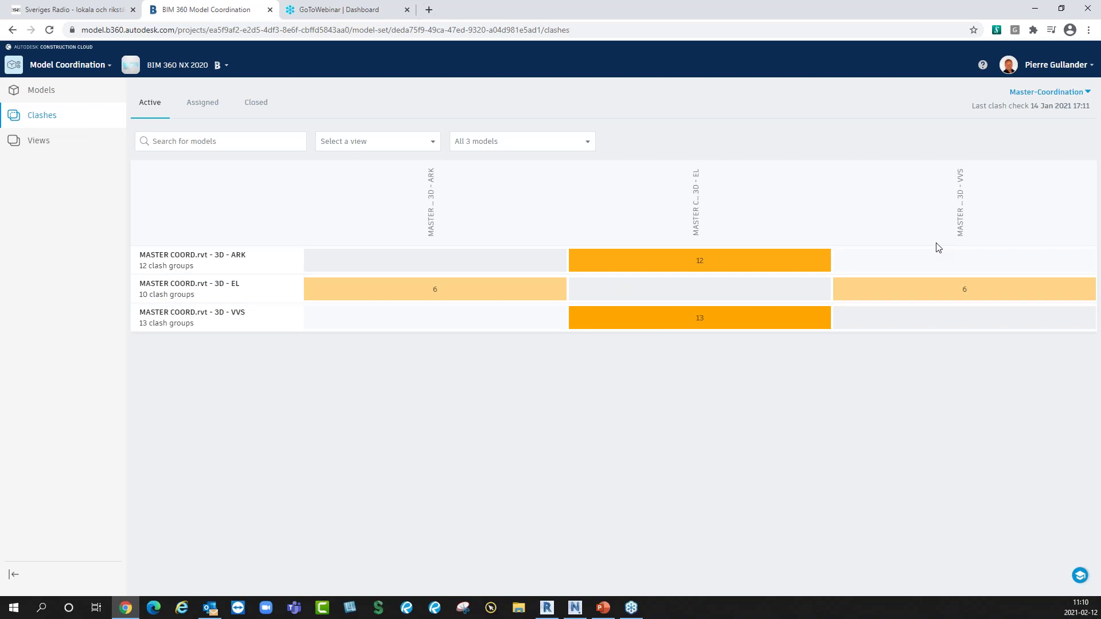
click(956, 298)
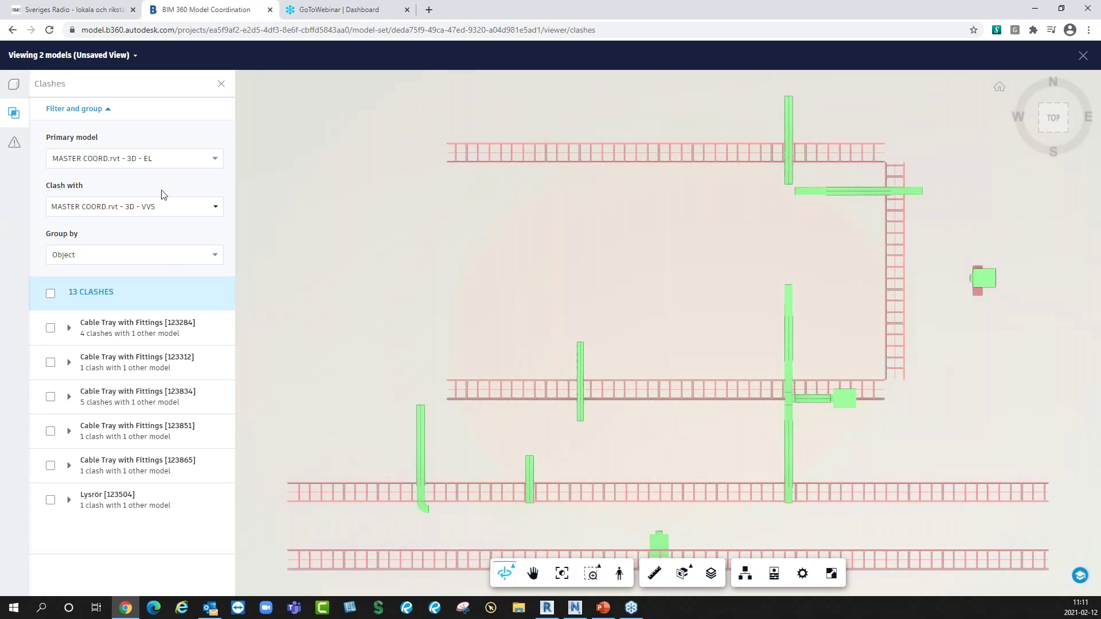
Set the primary clash model to MASTER COORD.rvt - 3D - VVS and group the clashes by System Name.
click(157, 167)
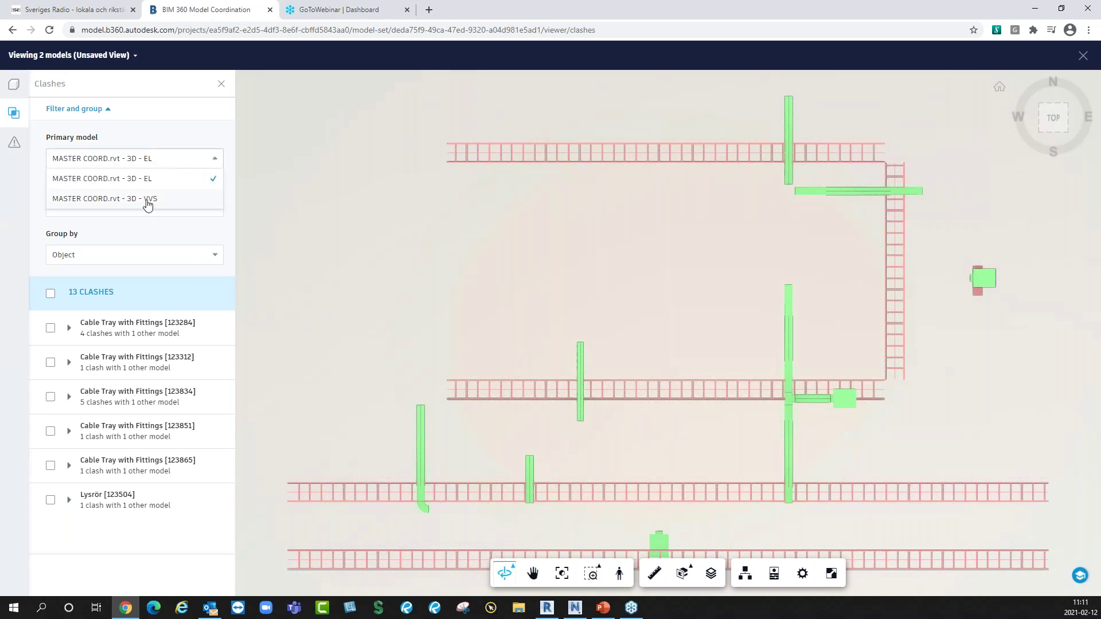
click(150, 200)
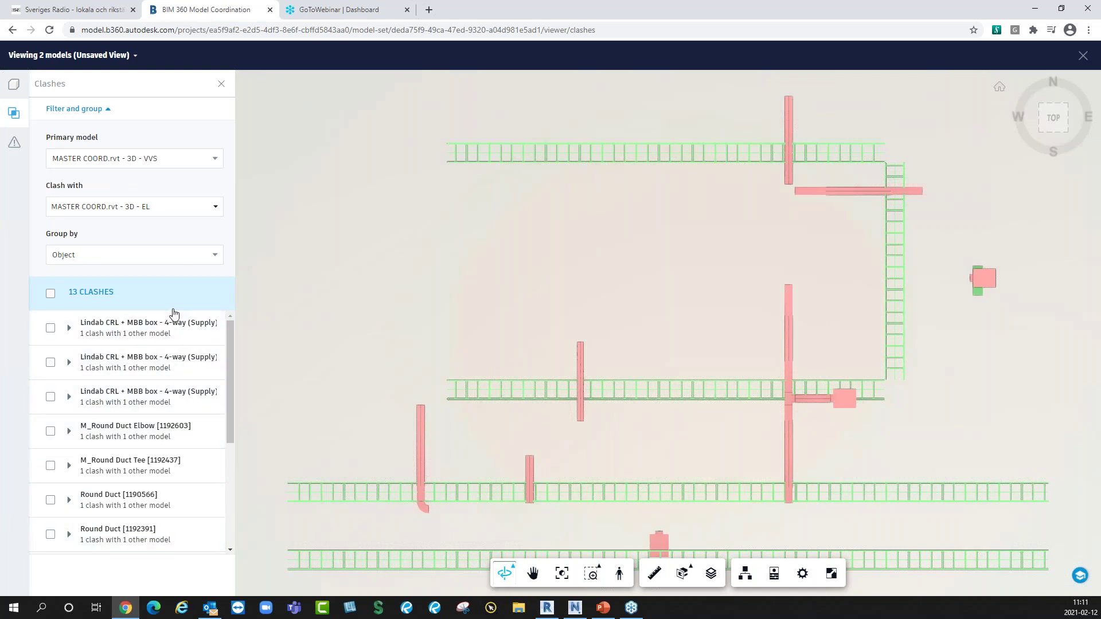
click(152, 263)
click(67, 293)
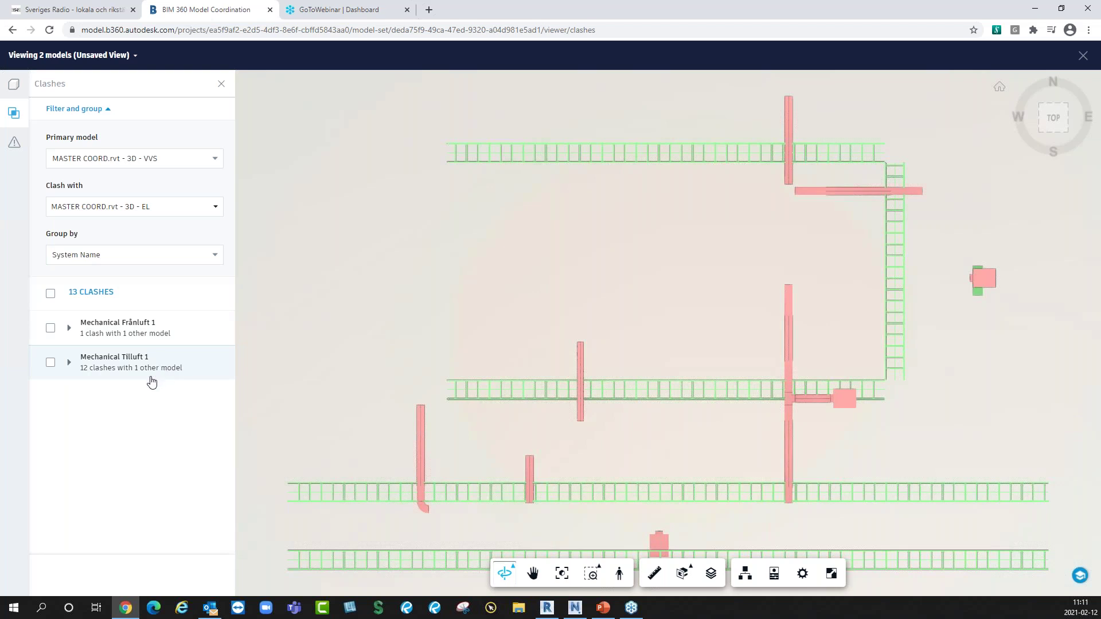
Inspect the Lysrör [123504] clash in the Mechanical Tilluft 1 group, briefly marking it and clearing the selection.
click(68, 363)
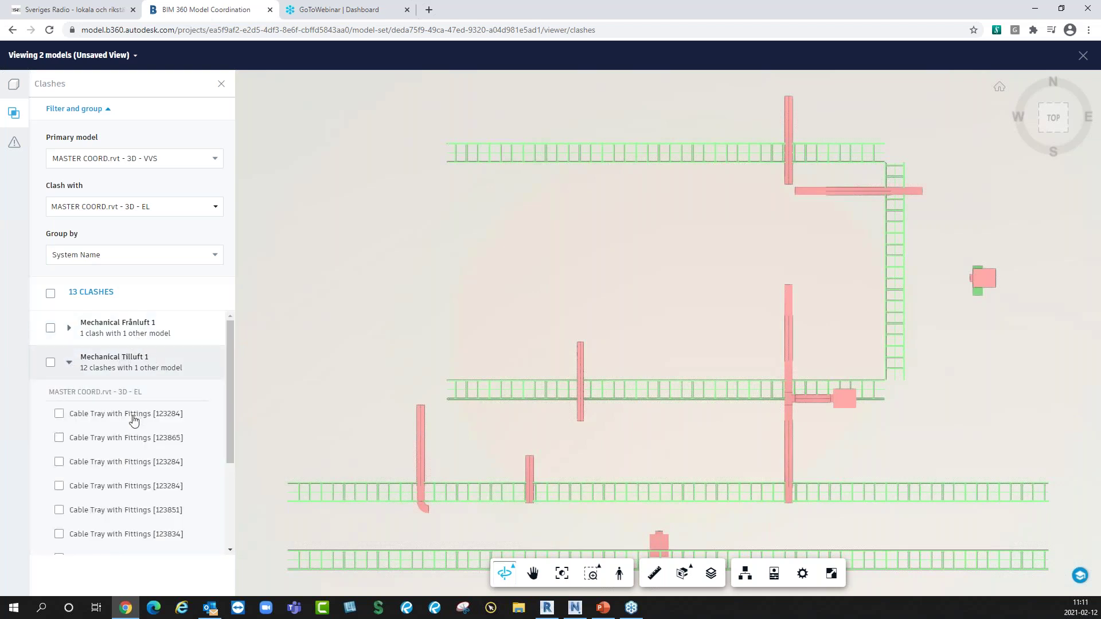
scroll(134, 421, down, 3)
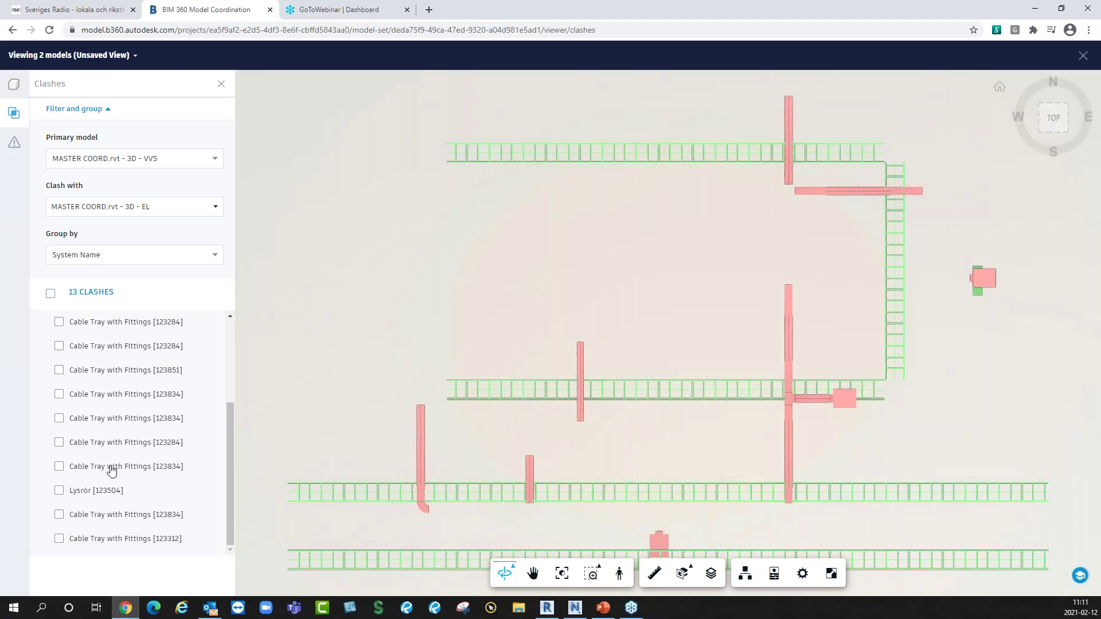
click(86, 493)
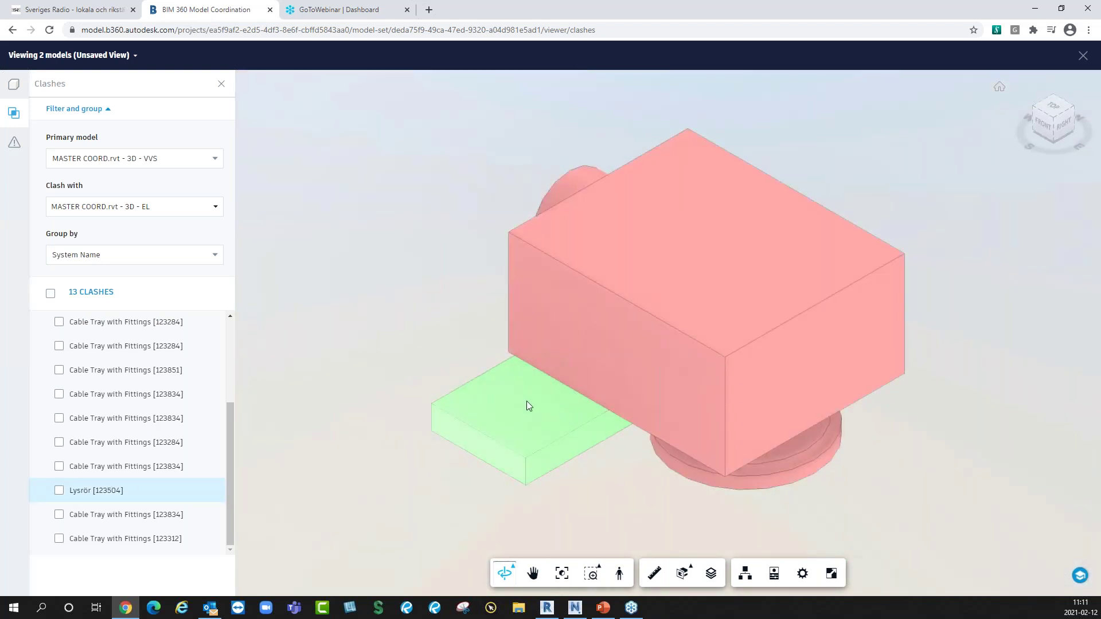
click(59, 491)
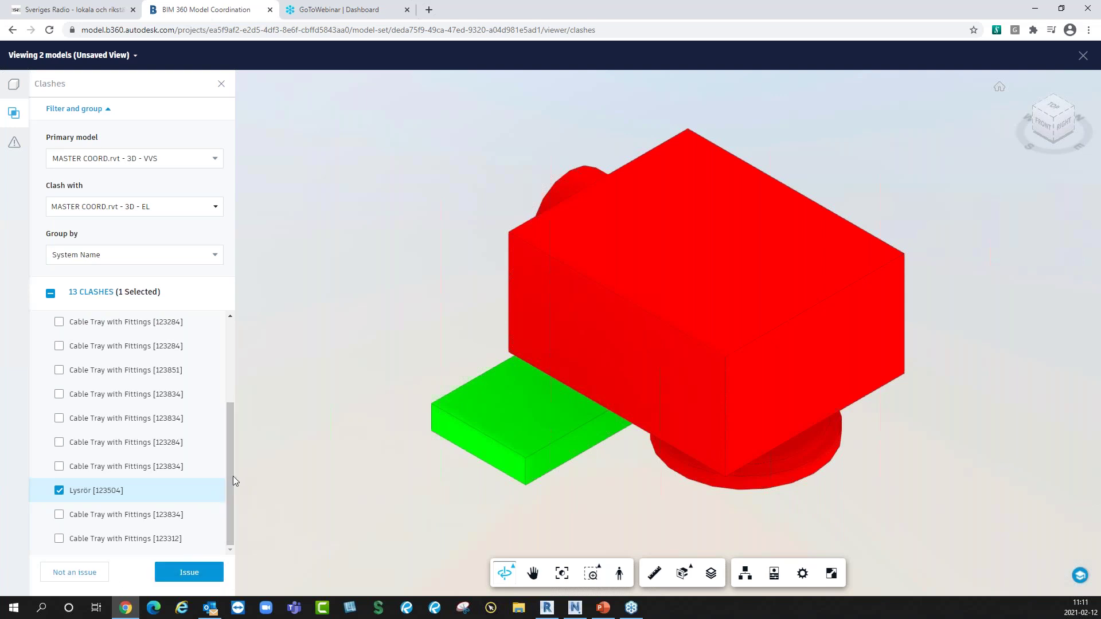
click(59, 491)
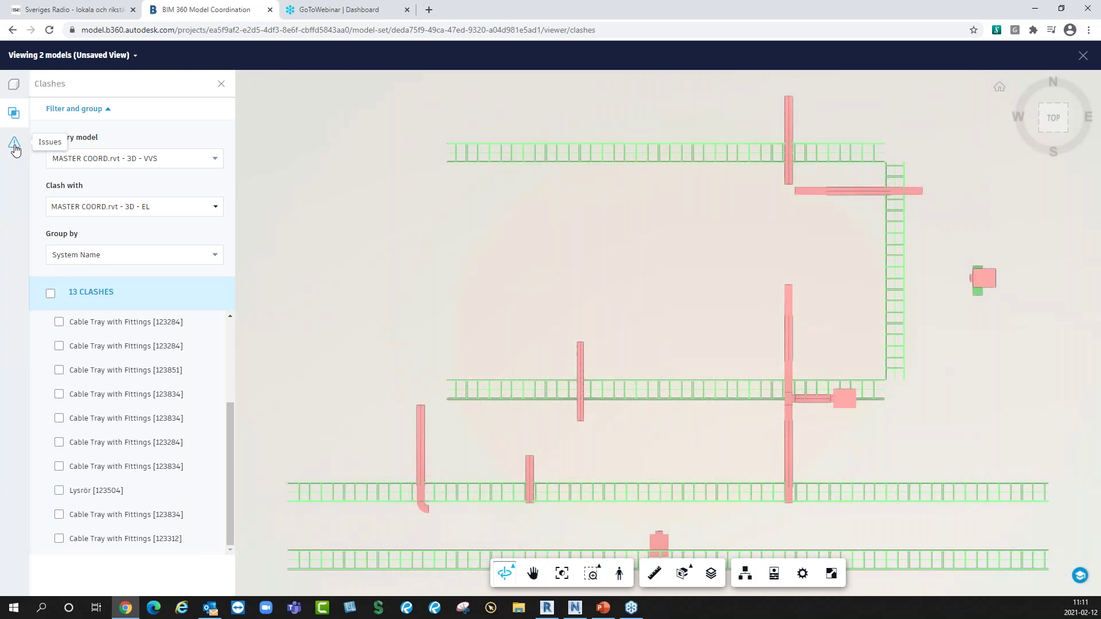
Review the details of issue #43, Armatur - Don, in the project issues and return to the issue list.
click(14, 144)
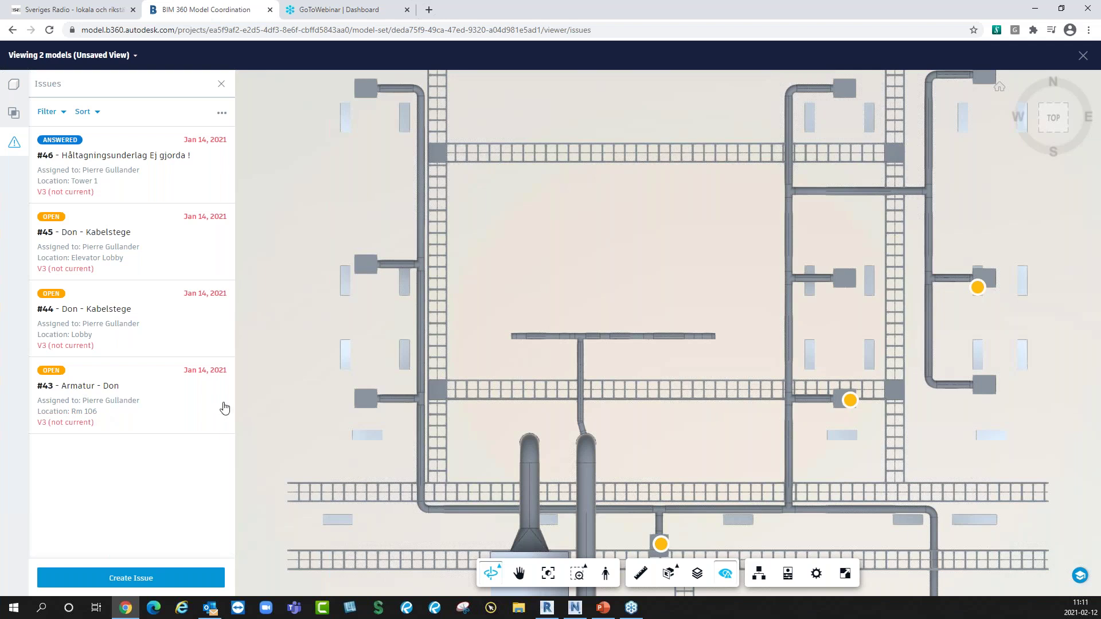
click(977, 287)
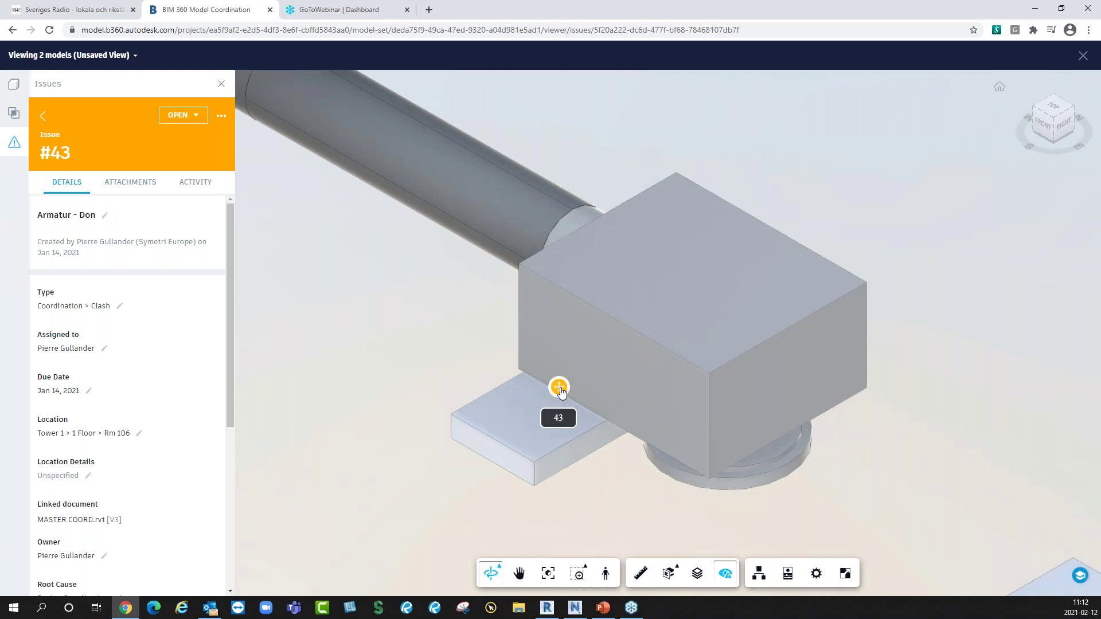
click(43, 117)
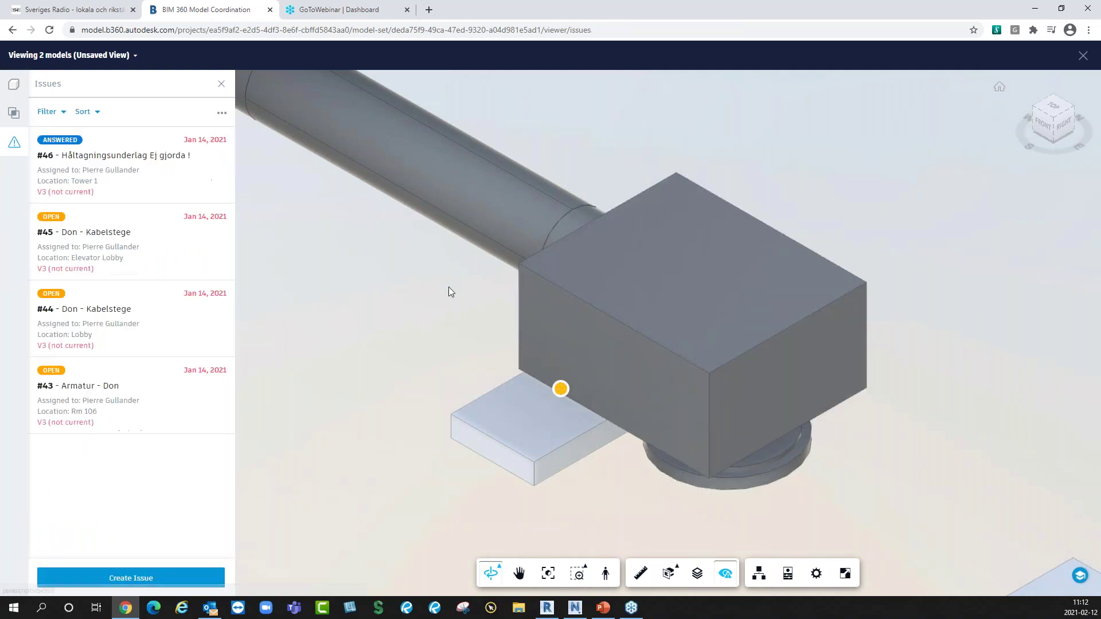
click(90, 391)
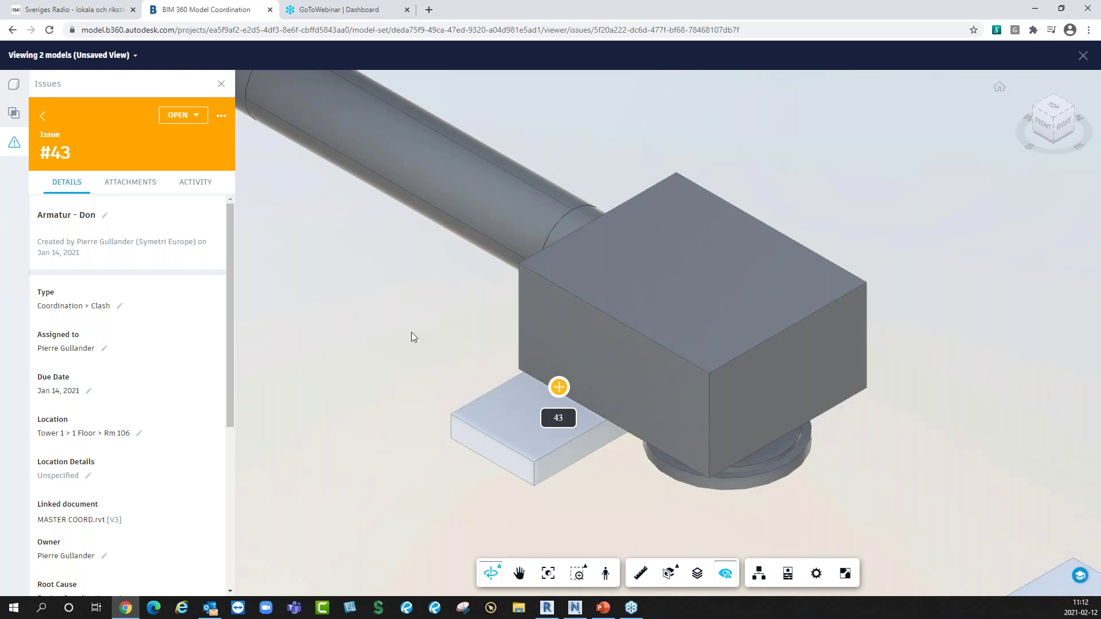
scroll(227, 344, down, 5)
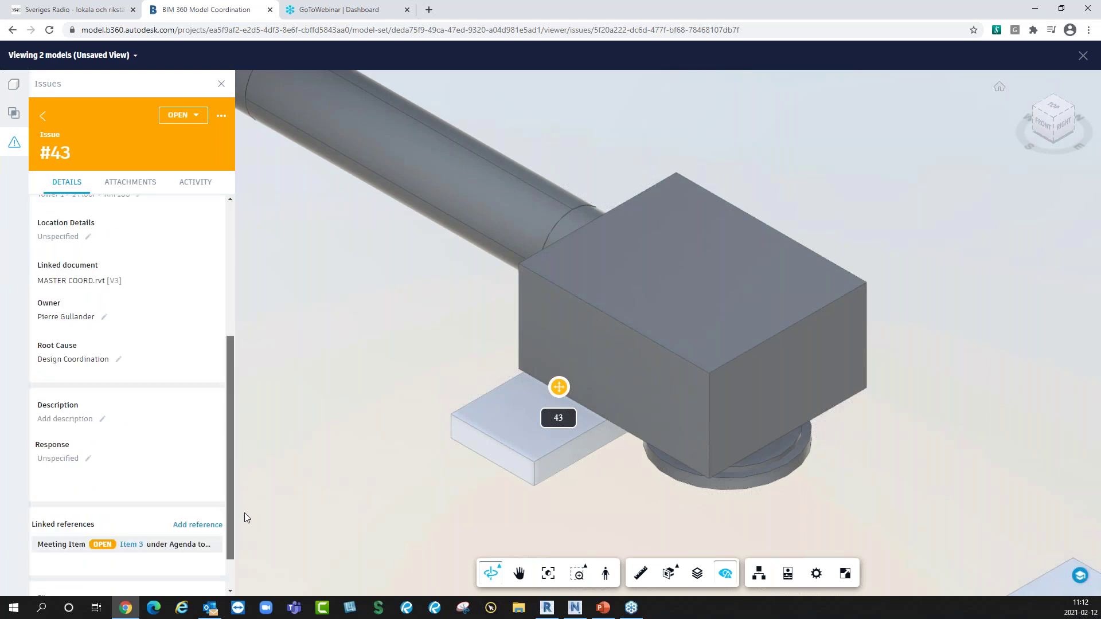
scroll(230, 206, up, 5)
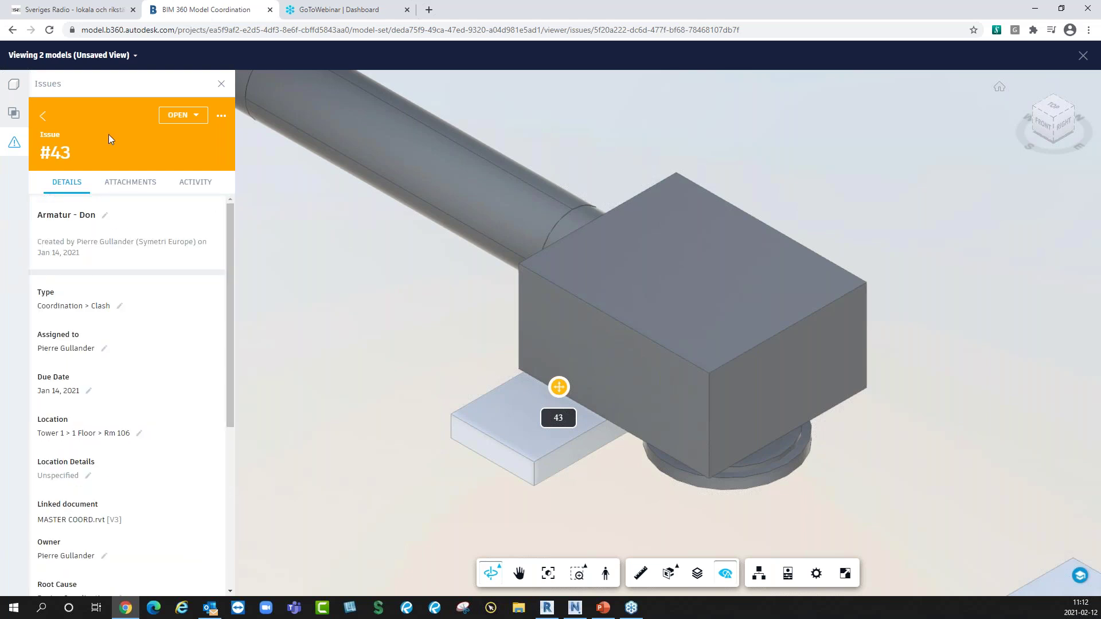
click(44, 117)
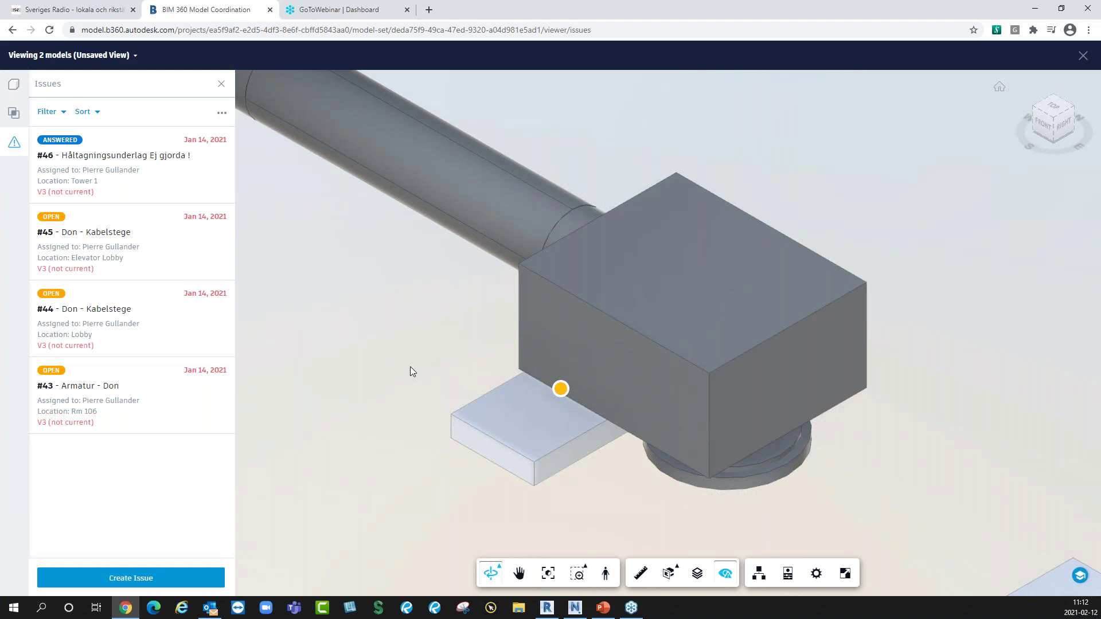
Close the issues and the clash viewer, and show the model list of the Master-Coordination space.
click(221, 84)
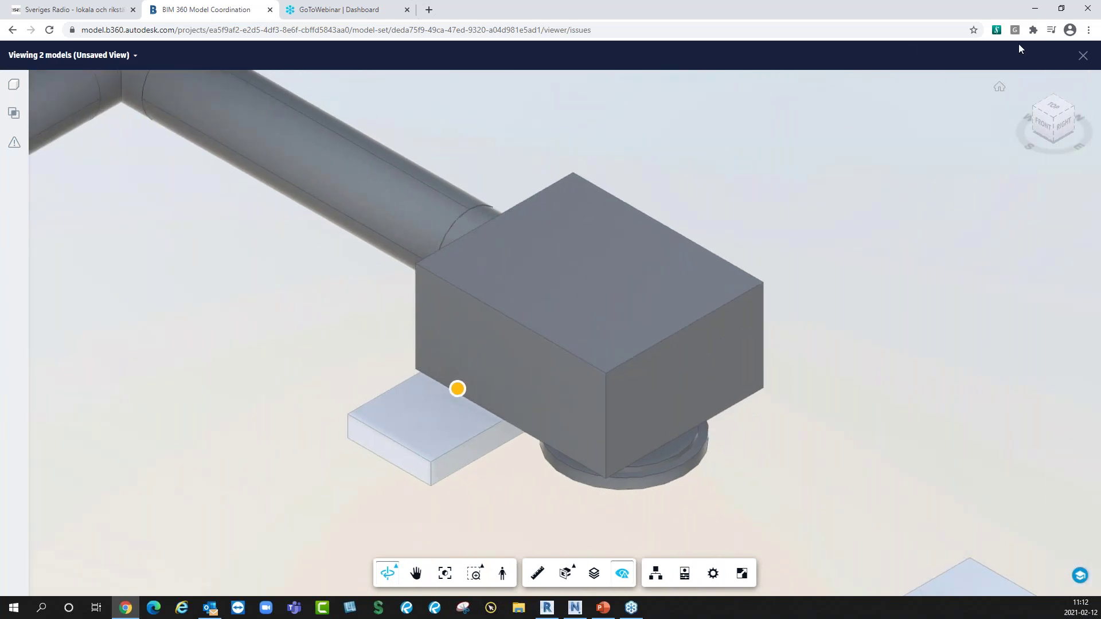
click(1083, 57)
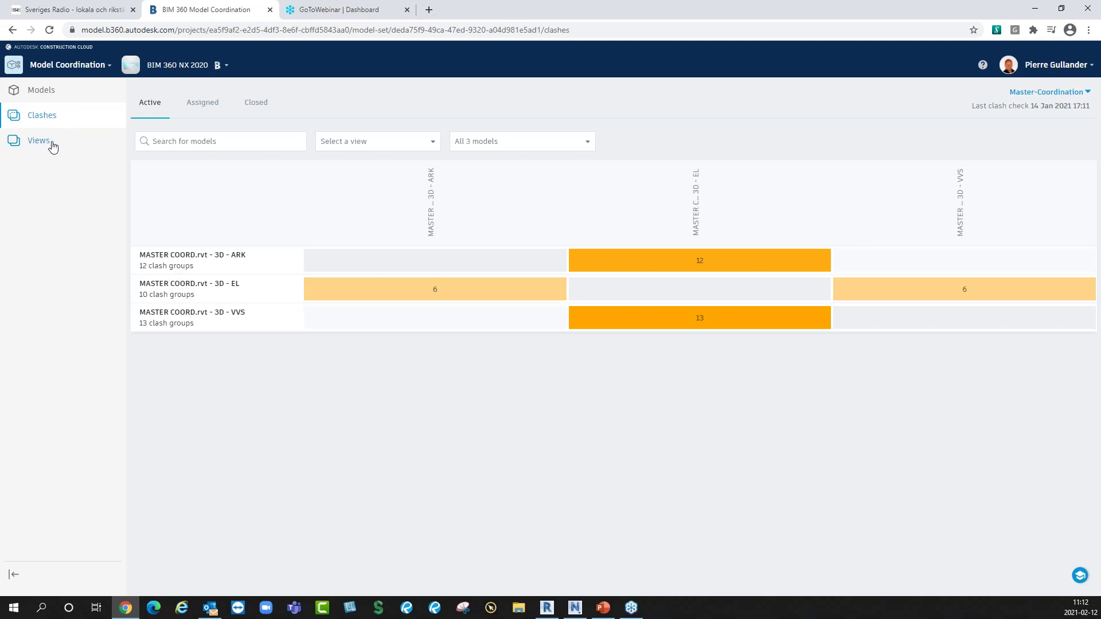
click(42, 92)
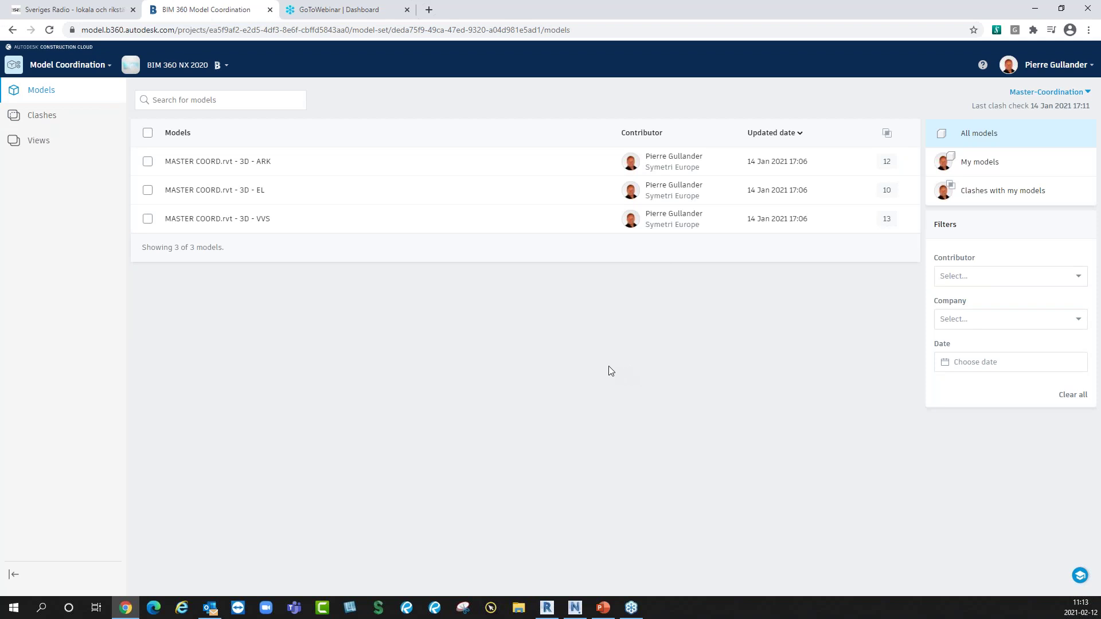
Switch to Navisworks Manage 2020, then reposition and enlarge its window to fill most of the screen.
click(575, 608)
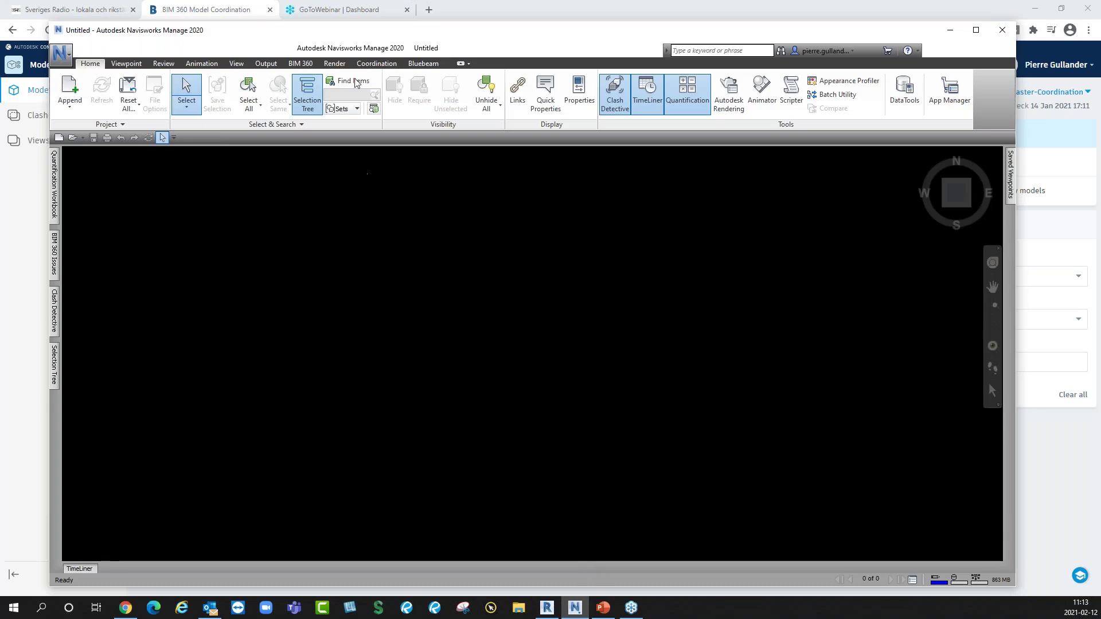
drag(367, 40, 337, 26)
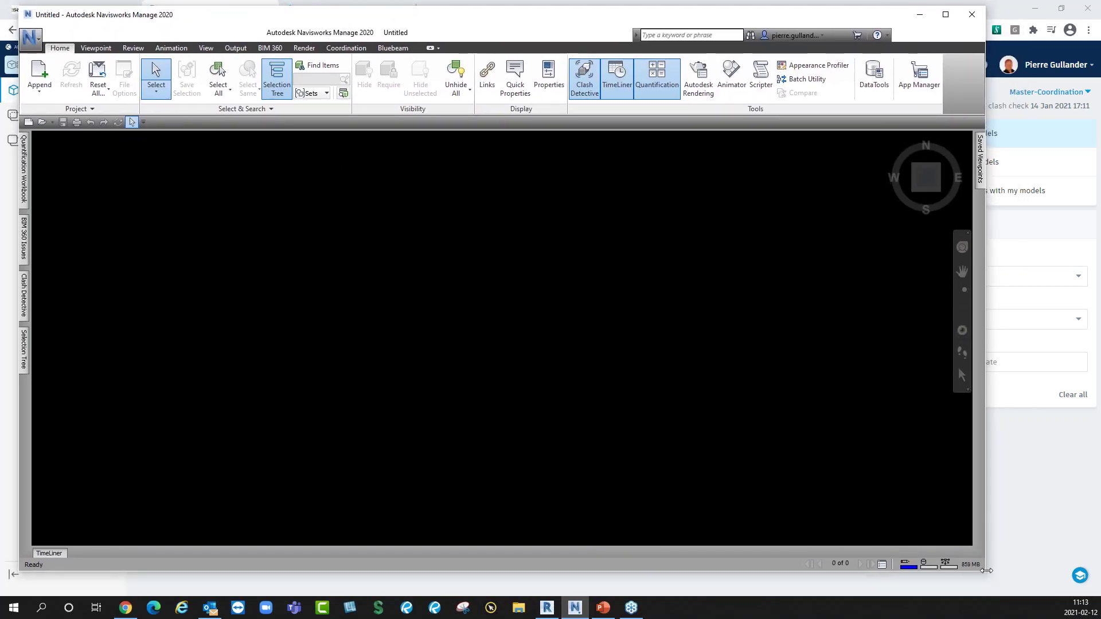
drag(984, 572, 1038, 586)
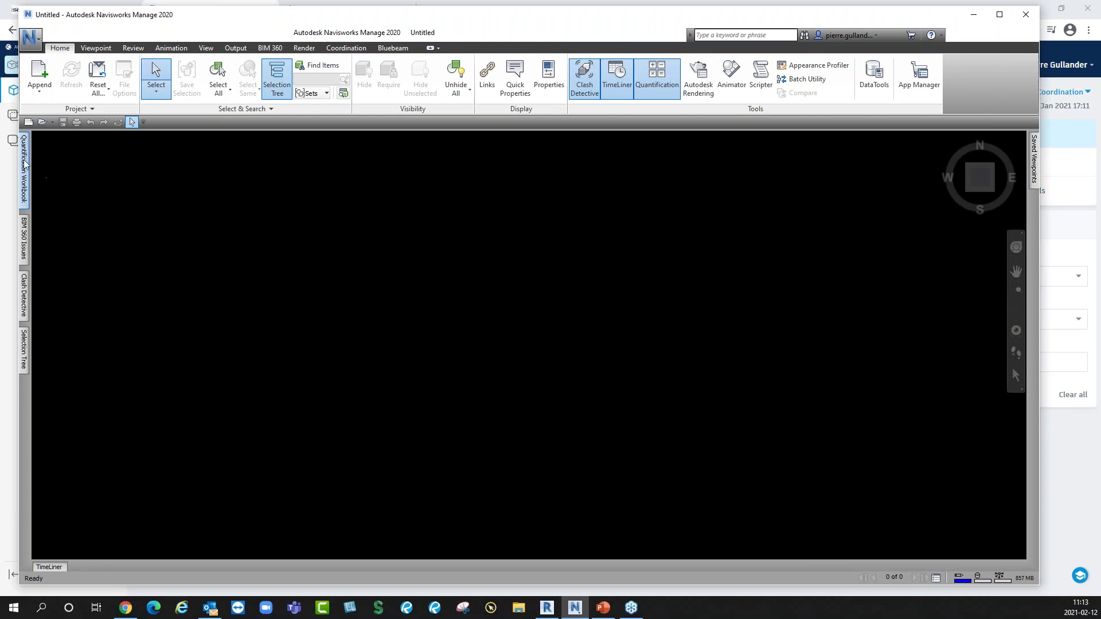
Look over the Quantification Workbook, Clash Detective, Selection Tree, Saved Viewpoints and TimeLiner tools.
mouse_move(24, 166)
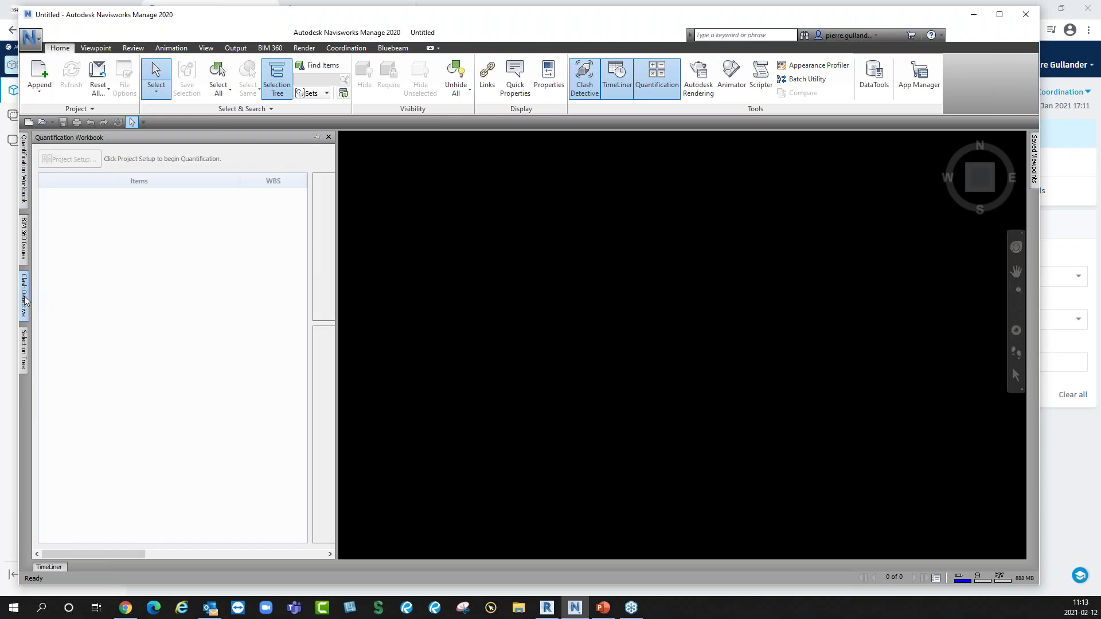
mouse_move(28, 303)
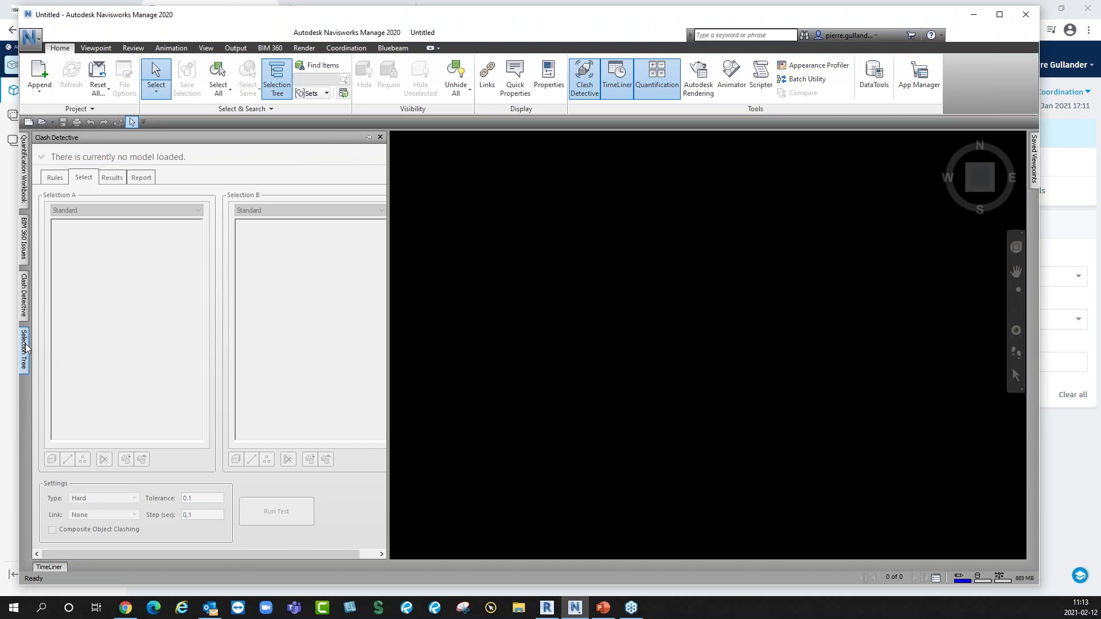
mouse_move(26, 346)
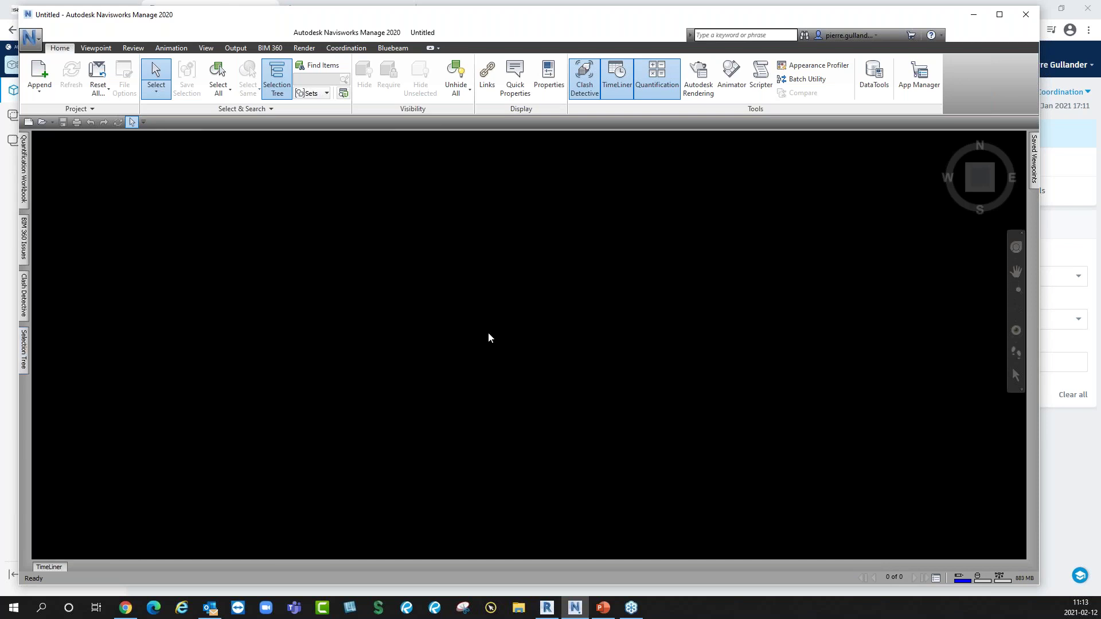
mouse_move(1035, 153)
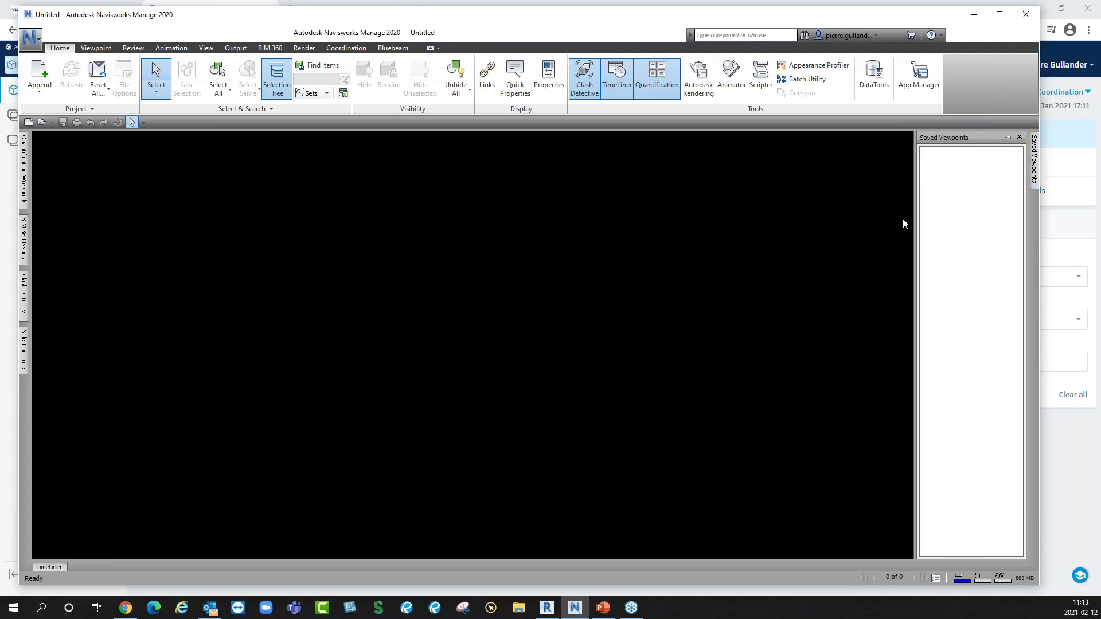
mouse_move(66, 568)
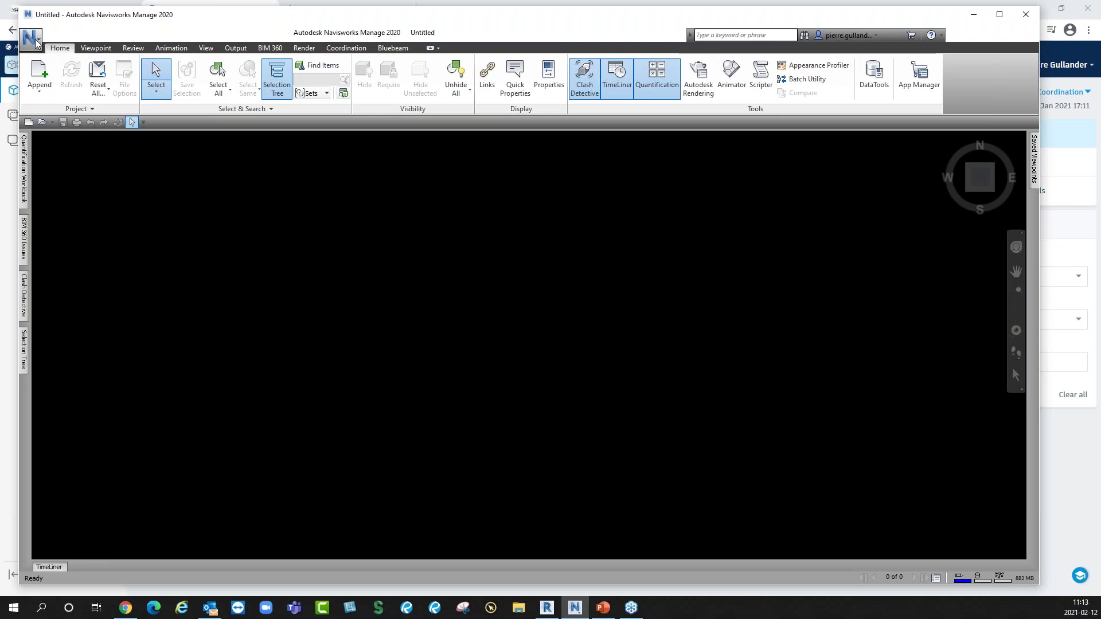
Open the MASTER COORD.rvt 3D - EL and 3D - VVS models from the Master-Coordination space of project BIM 360 NX 2020.
click(346, 49)
click(45, 86)
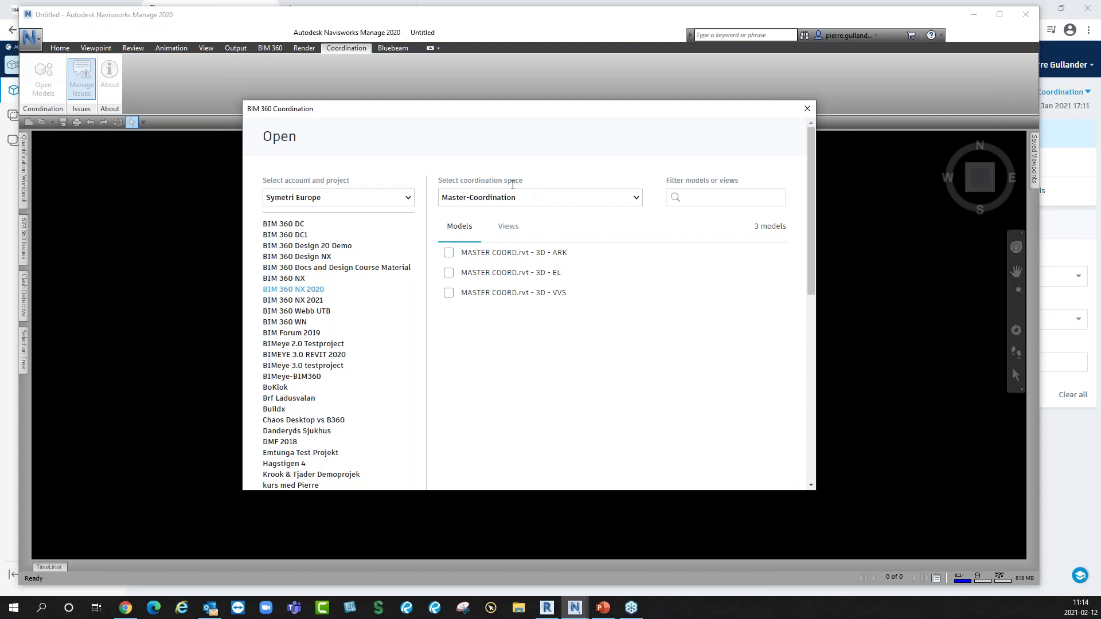
click(560, 205)
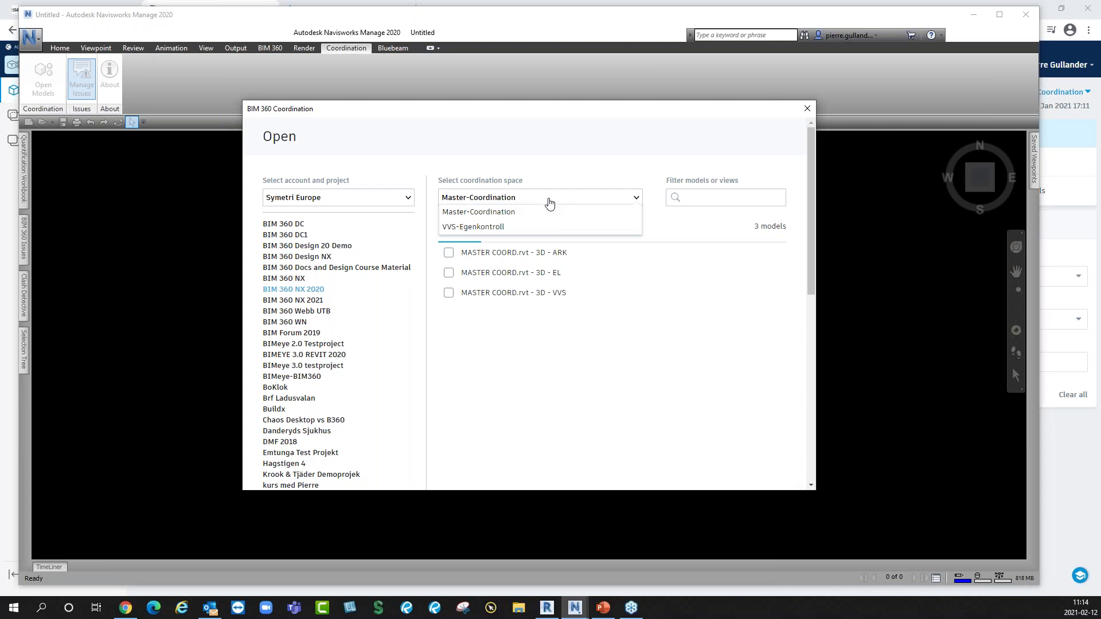
click(549, 201)
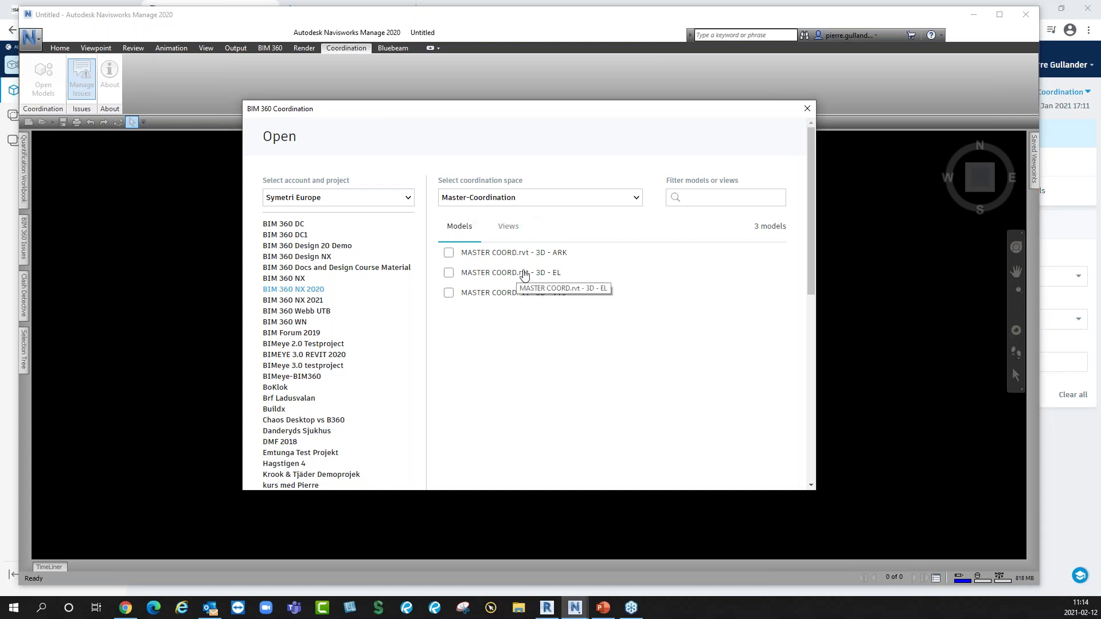
scroll(570, 304, down, 10)
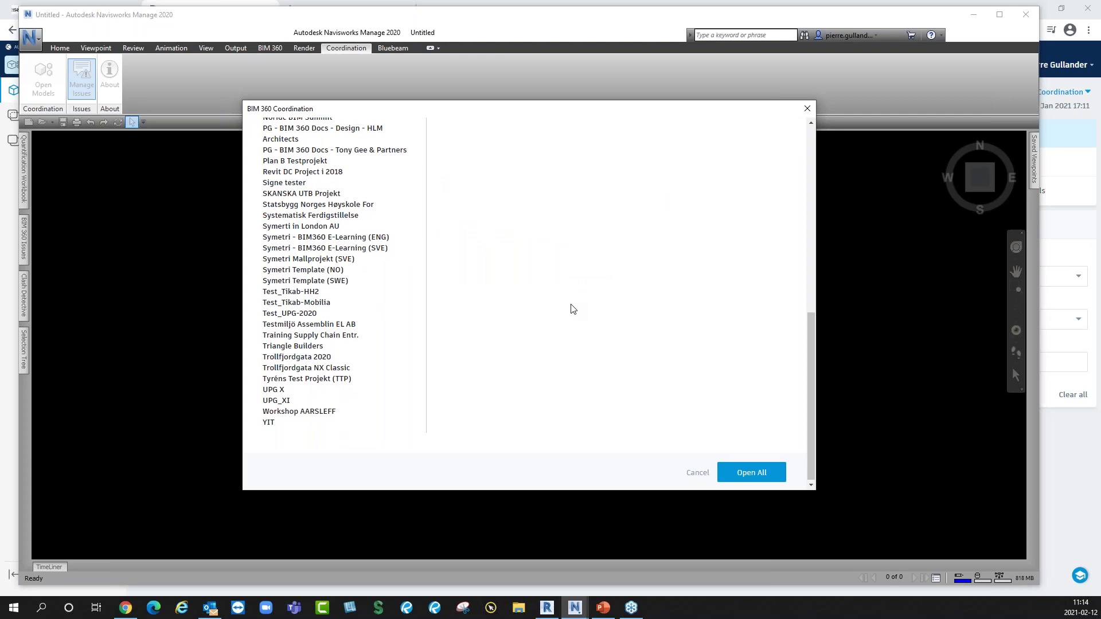
scroll(569, 298, up, 10)
click(448, 262)
click(448, 282)
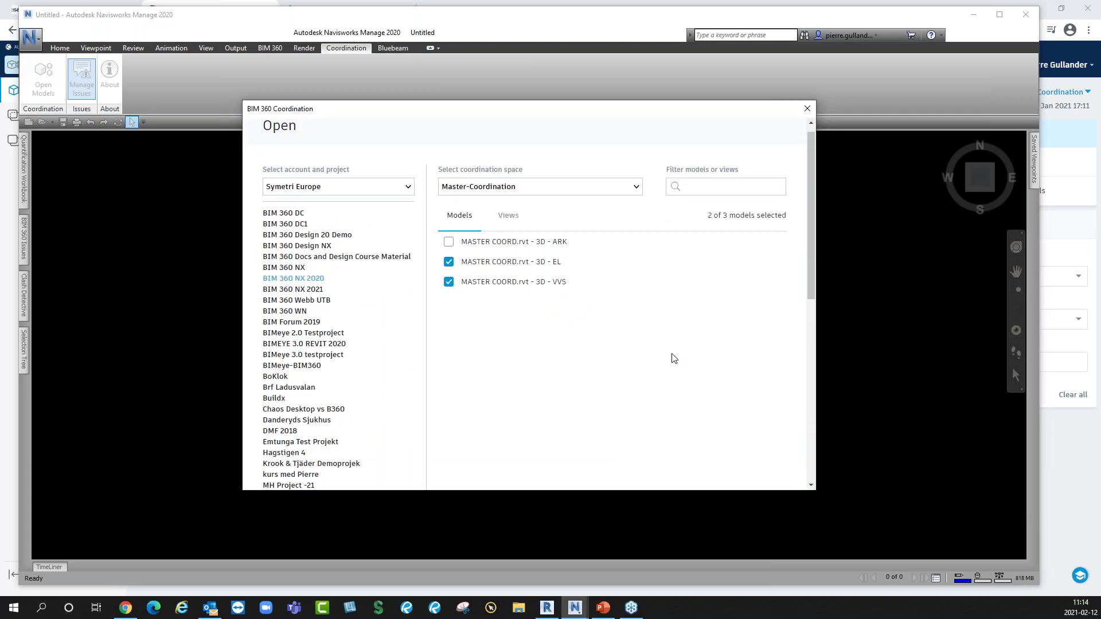
scroll(674, 359, down, 2)
scroll(673, 359, down, 7)
click(756, 477)
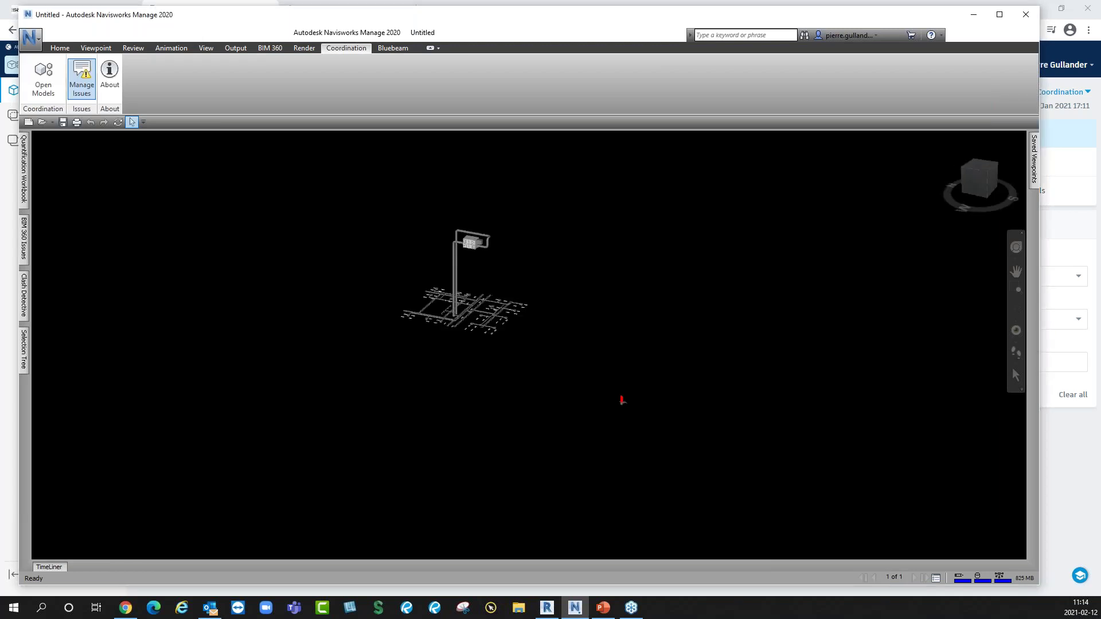
Look at the combined model with its BIM 360 issues, and open issue #43, Armatur - Don, to view its activity.
scroll(450, 257, up, 5)
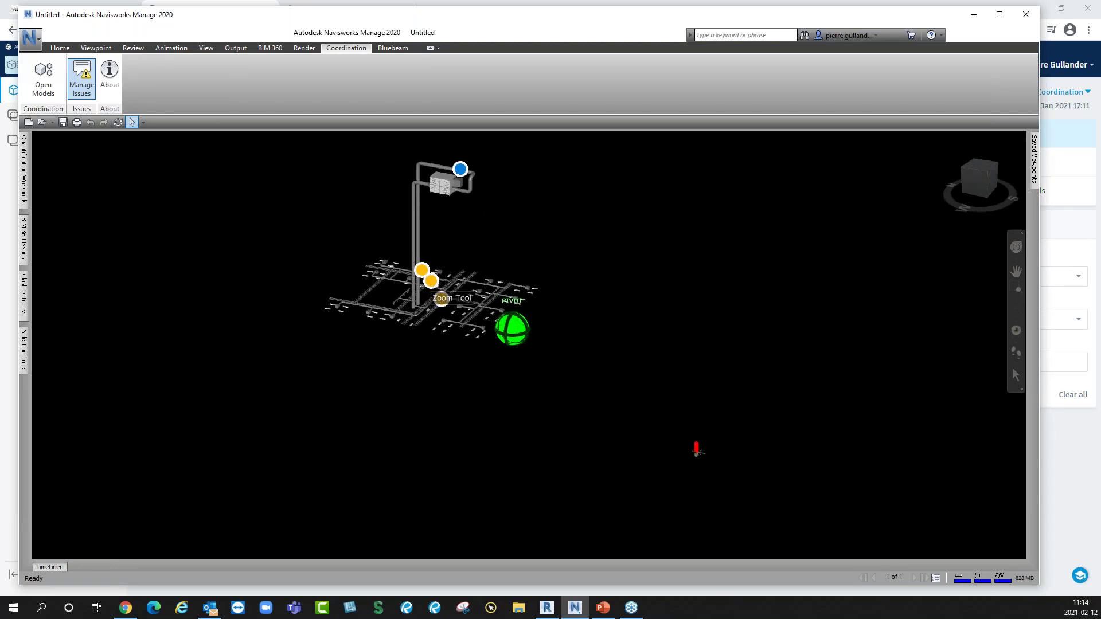
scroll(450, 257, down, 1)
scroll(555, 352, up, 5)
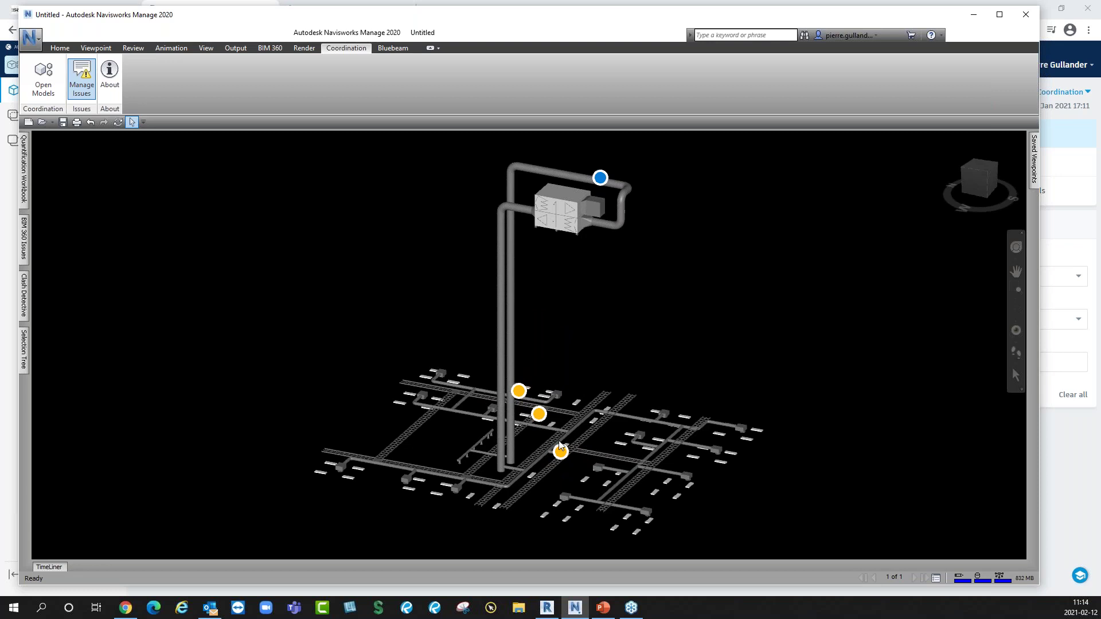
click(82, 81)
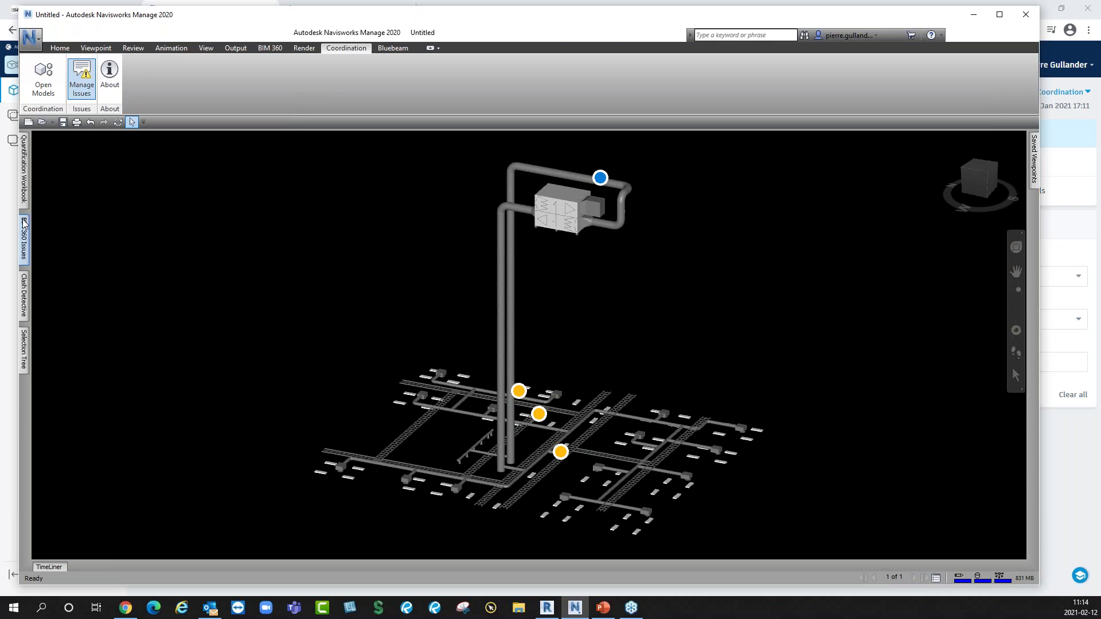
mouse_move(27, 231)
click(26, 250)
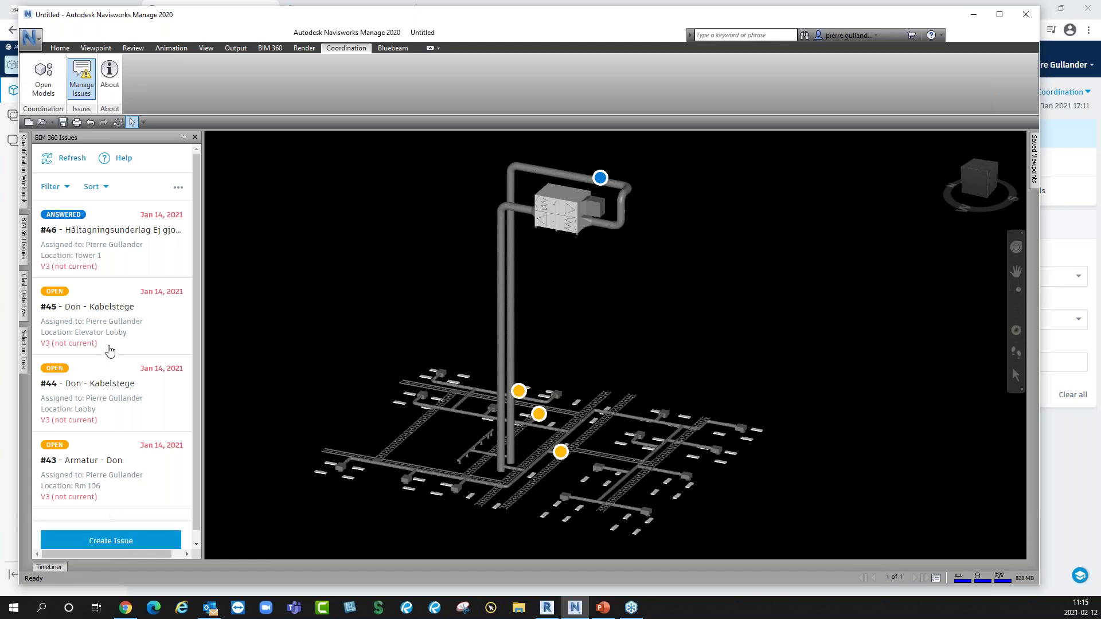
click(77, 467)
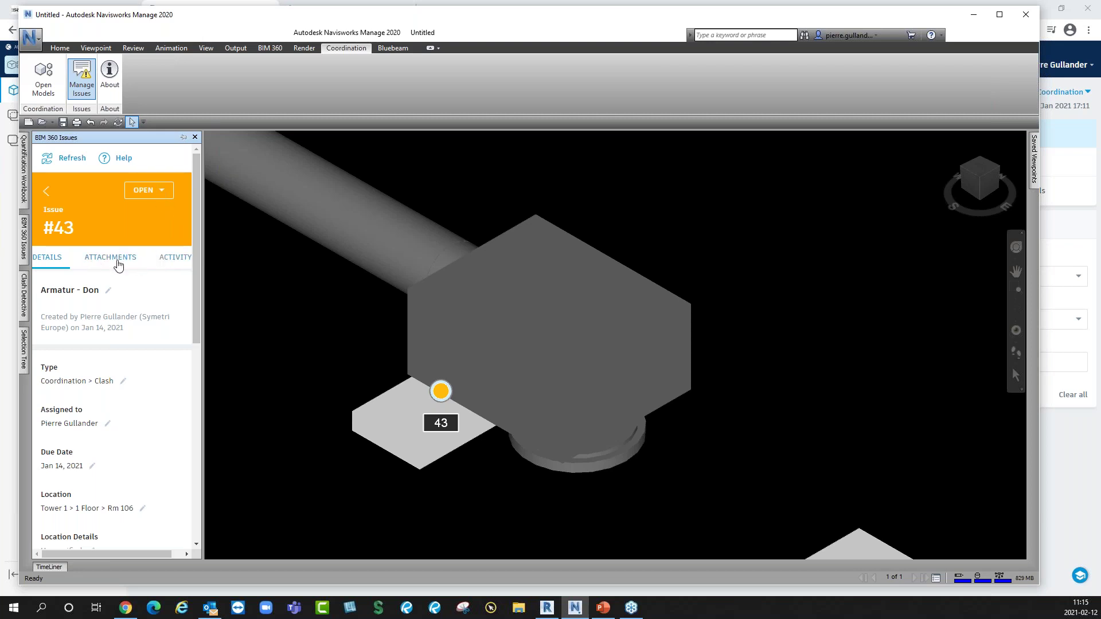
click(183, 261)
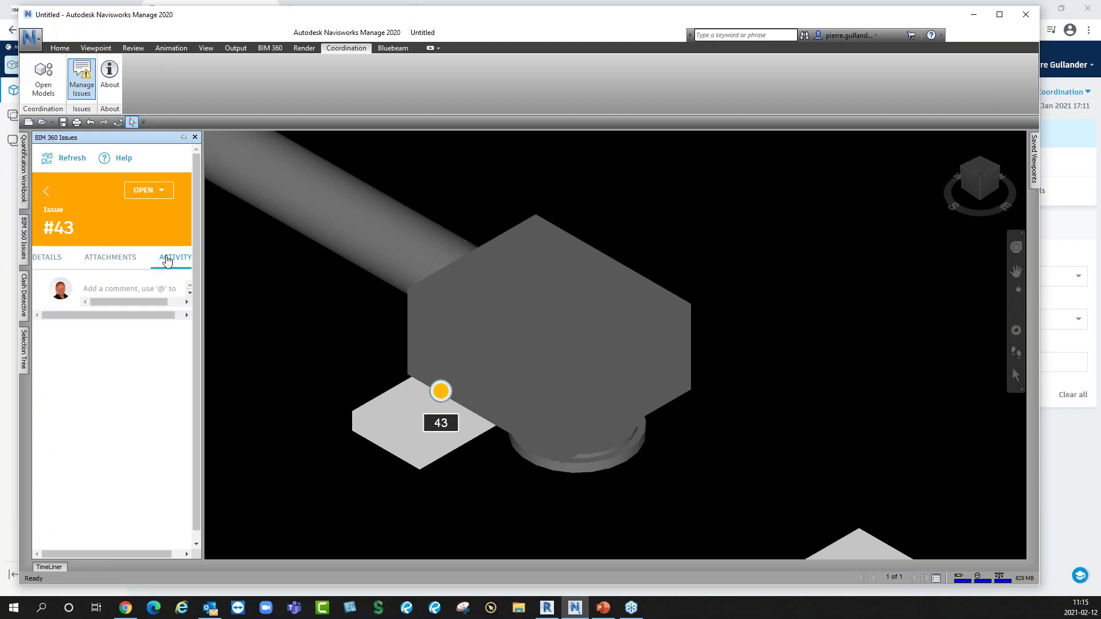
Look over the attachments, details and status options of issue #43, leaving its status unchanged.
click(120, 258)
click(61, 258)
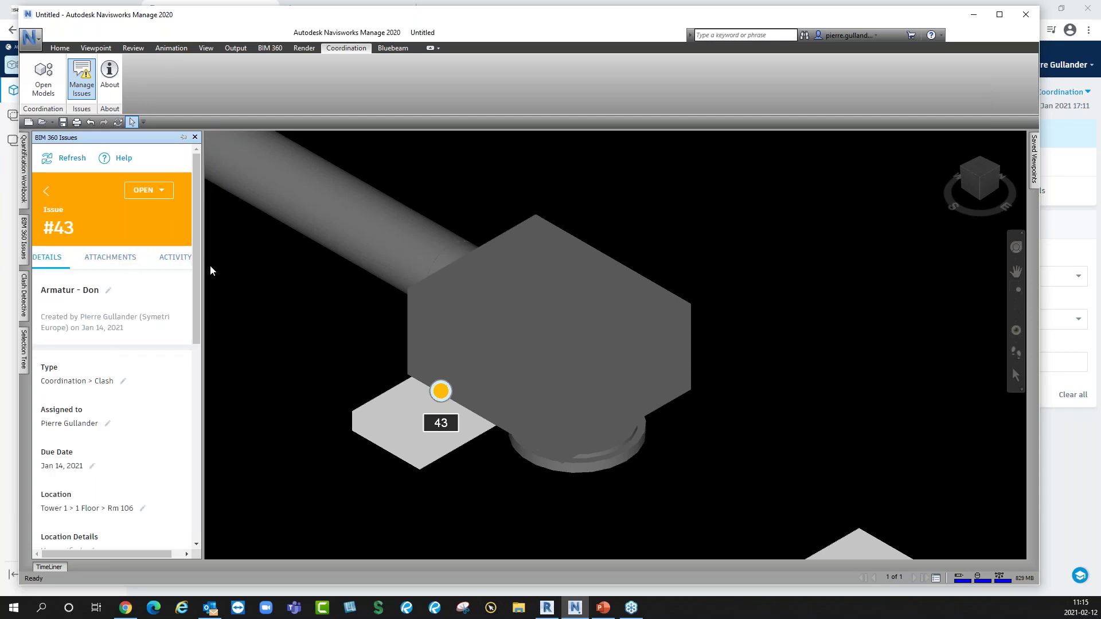
drag(195, 263, 200, 476)
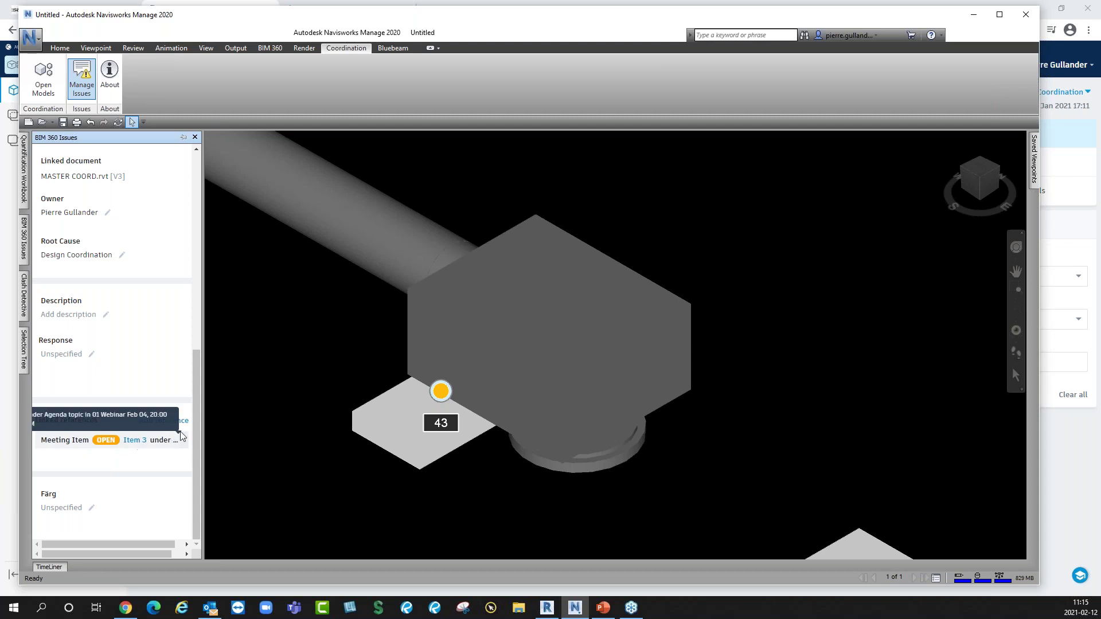
drag(195, 422, 197, 214)
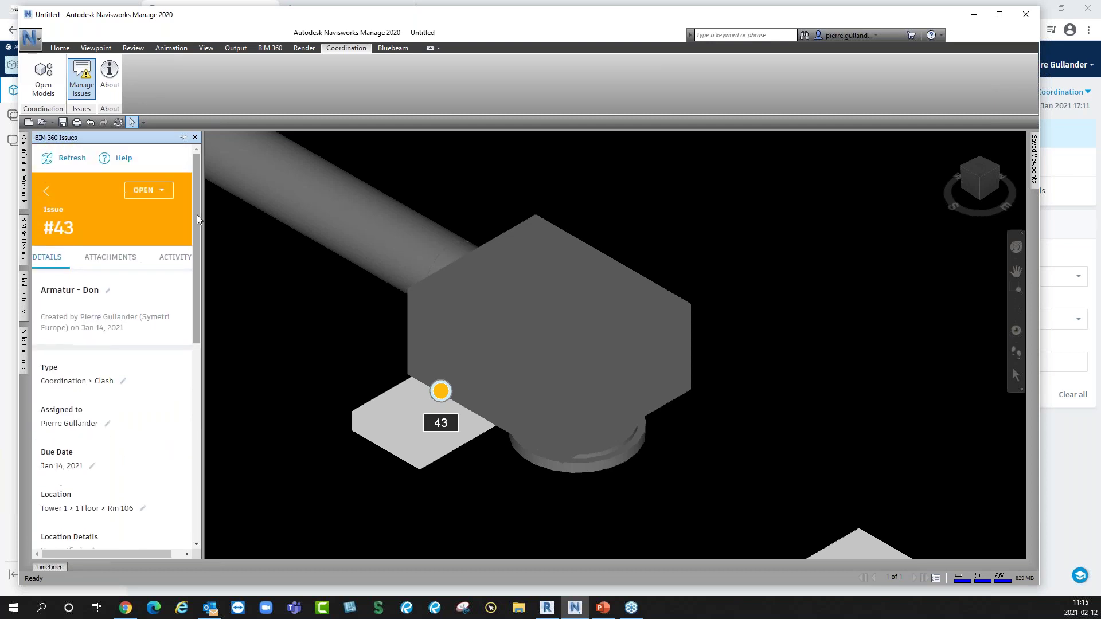
click(162, 191)
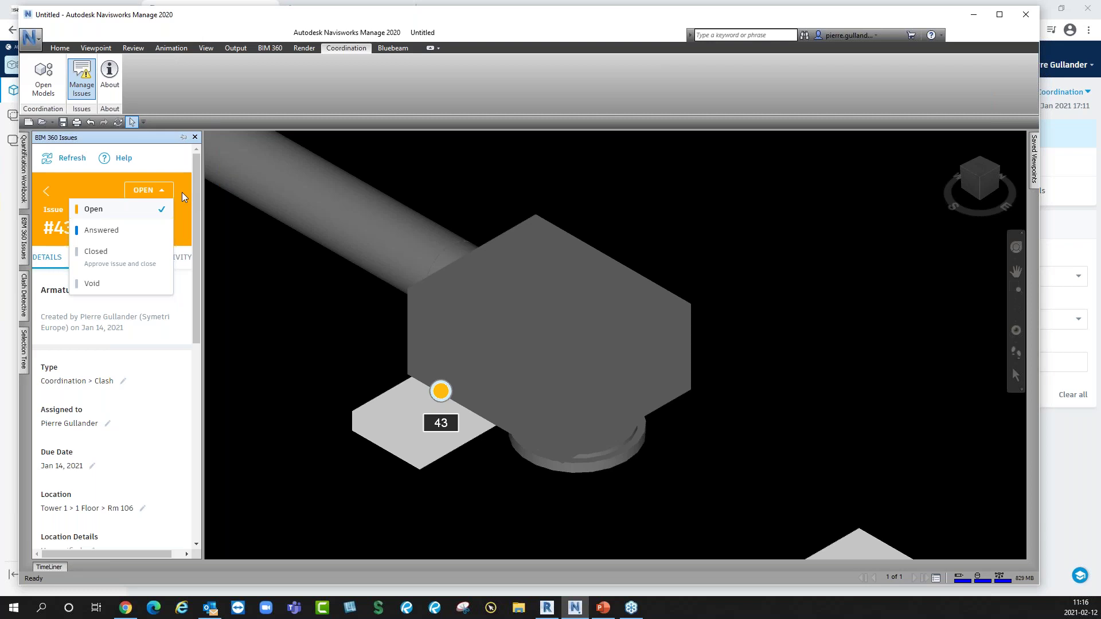
click(182, 196)
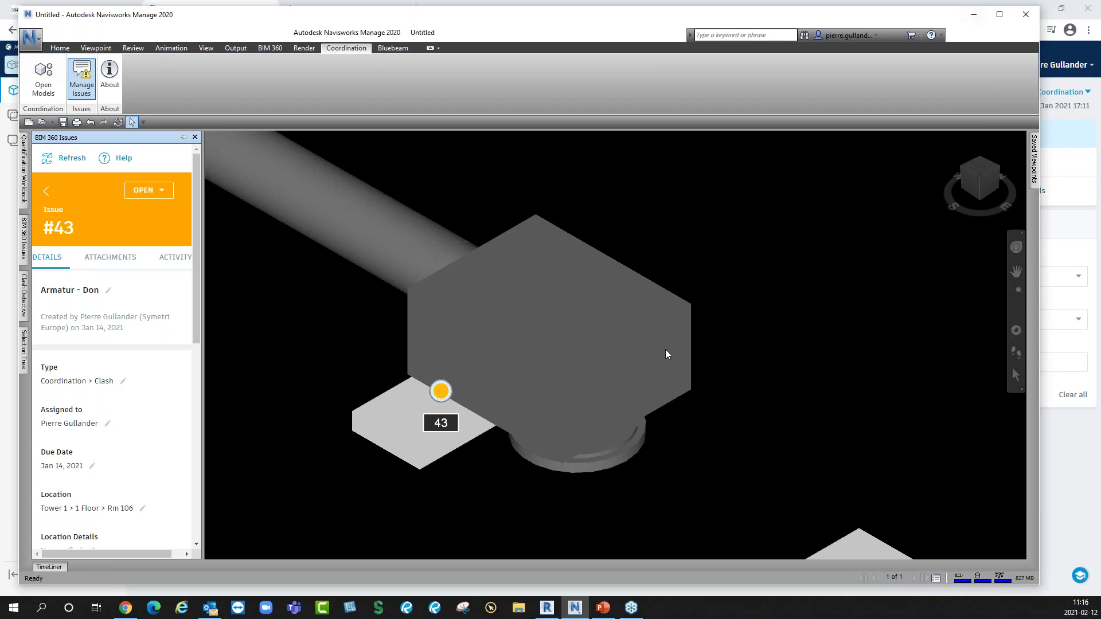
Switch to Revit 2020, reposition its window and open the recent cloud model MASTER COORD.
click(546, 611)
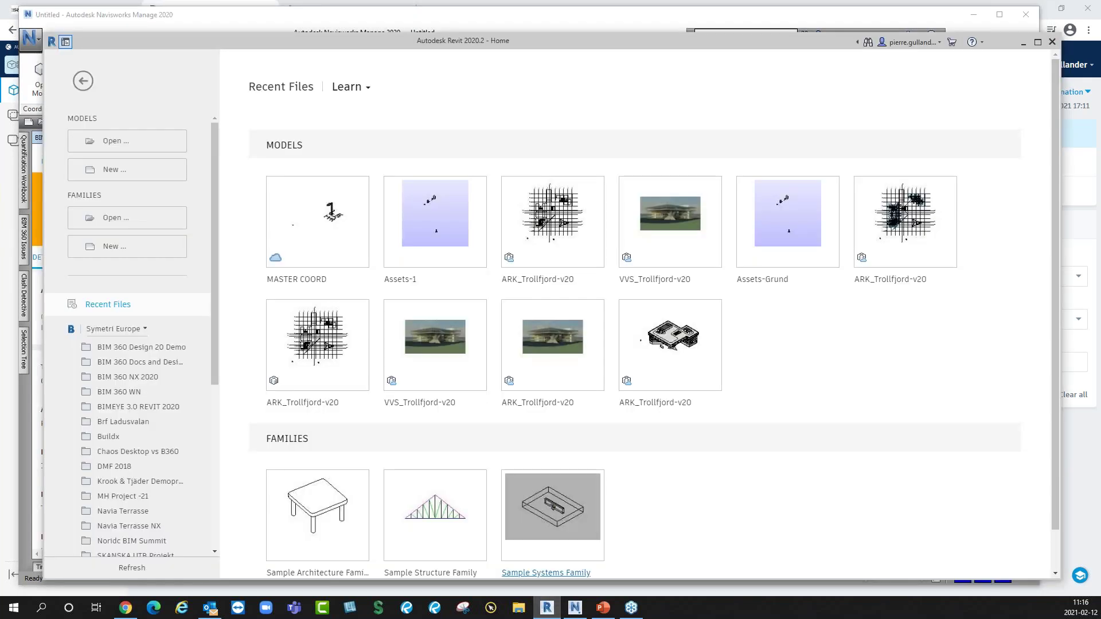
drag(346, 29, 319, 16)
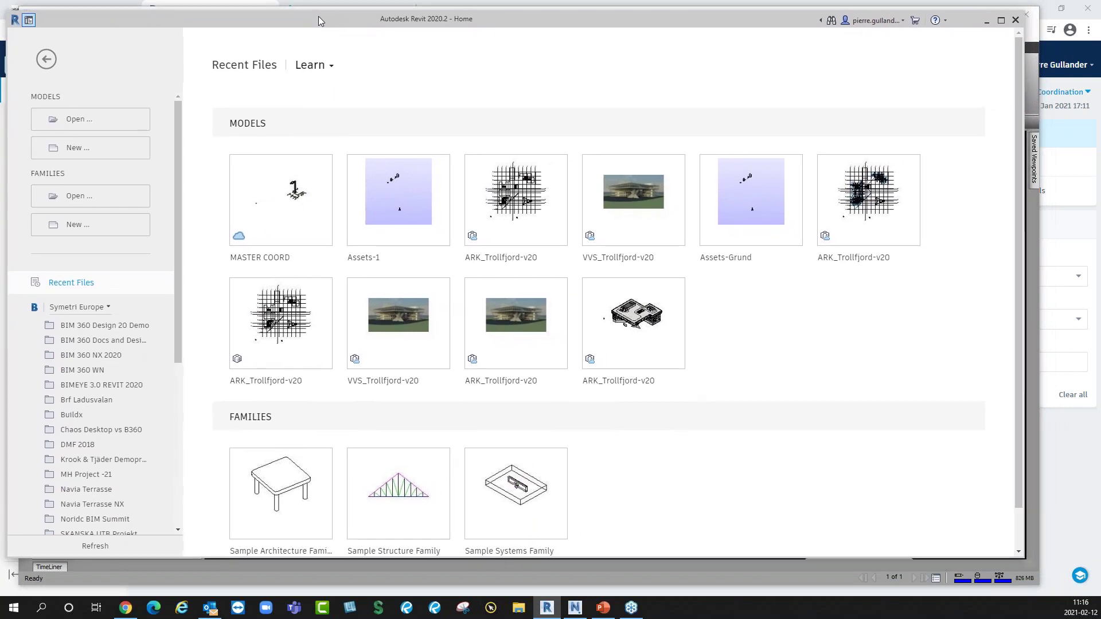
click(308, 222)
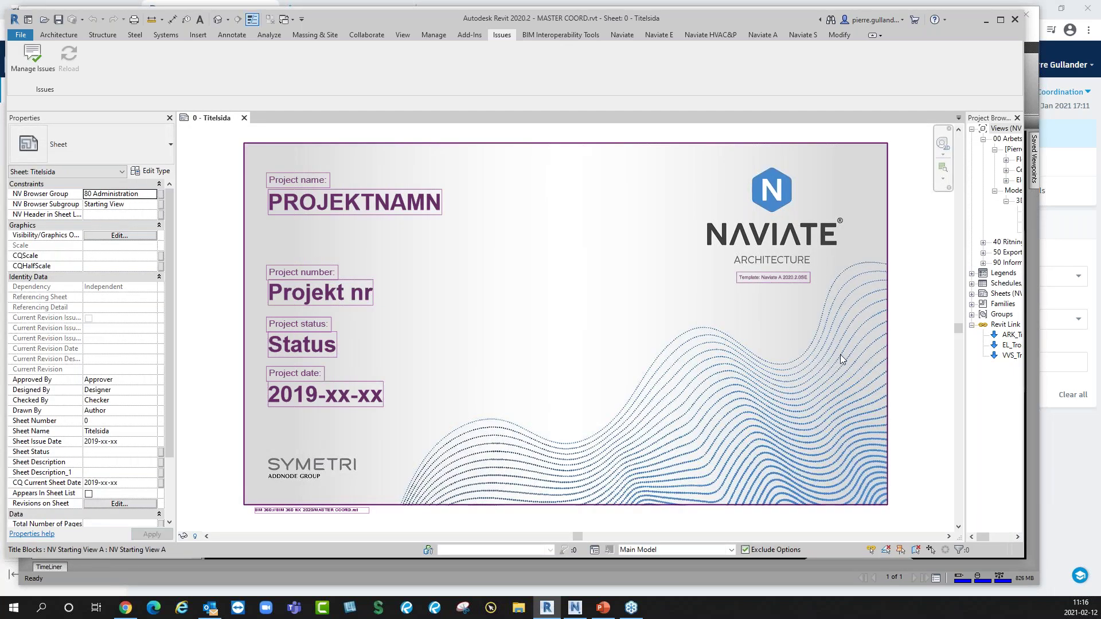
Widen the Project Browser, open the 3D - ARK, 3D - EL and 3D - VVS views, and close the Titelsida sheet.
drag(966, 275, 867, 276)
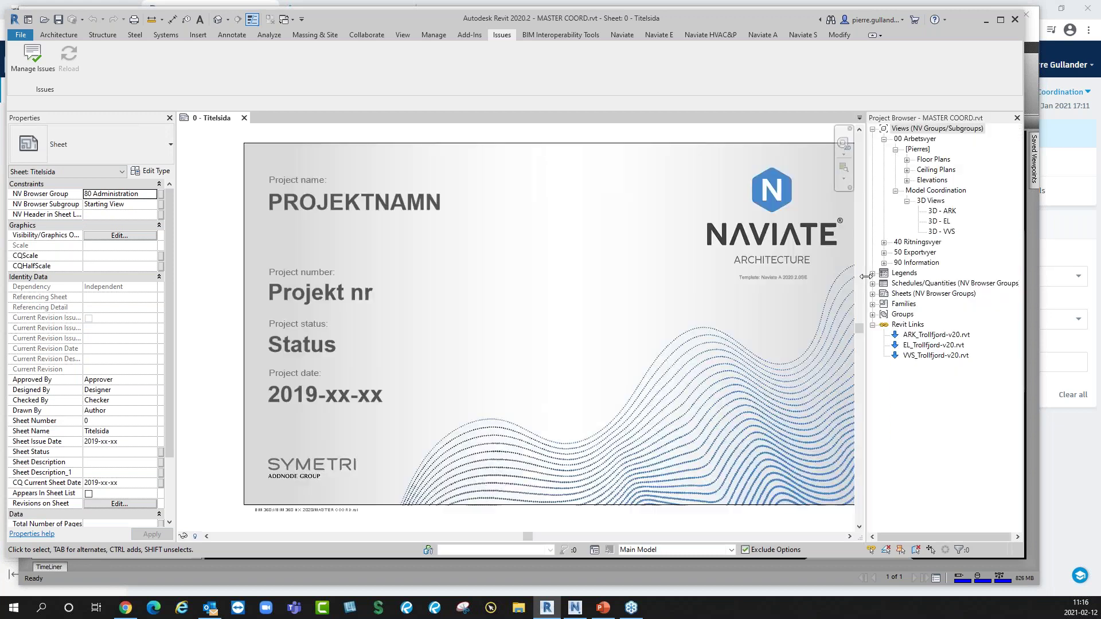
double_click(949, 212)
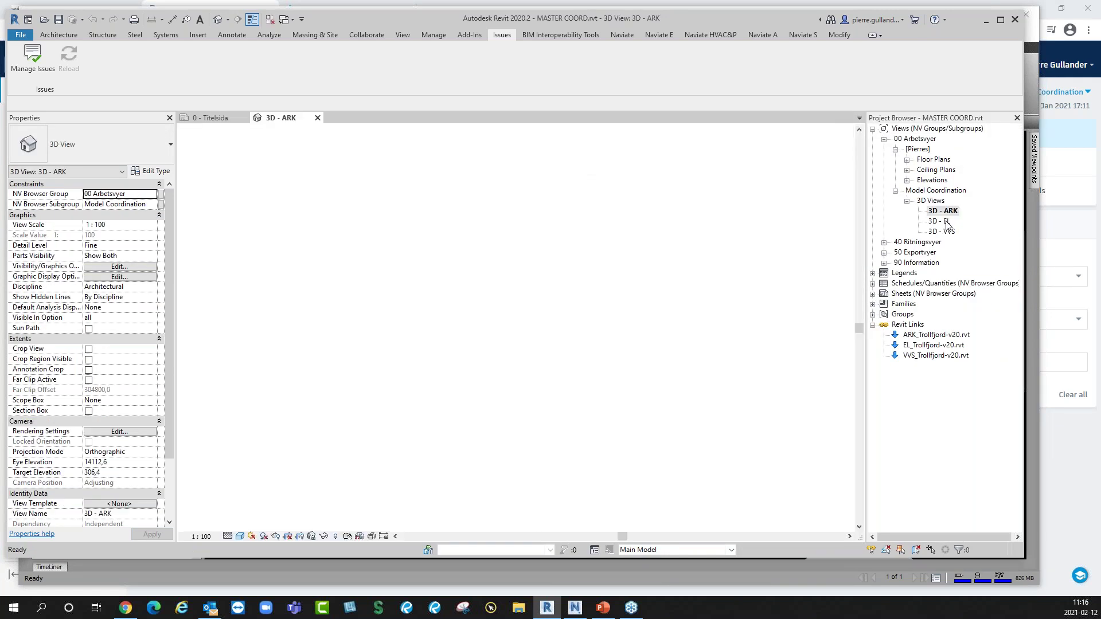
double_click(944, 221)
double_click(948, 231)
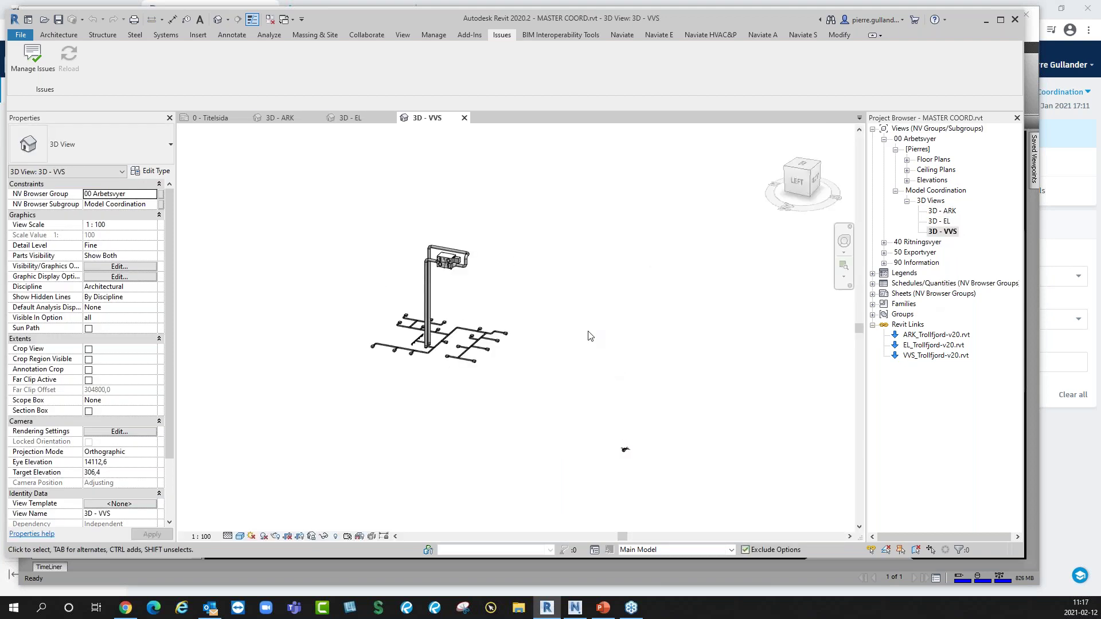
click(234, 120)
click(243, 117)
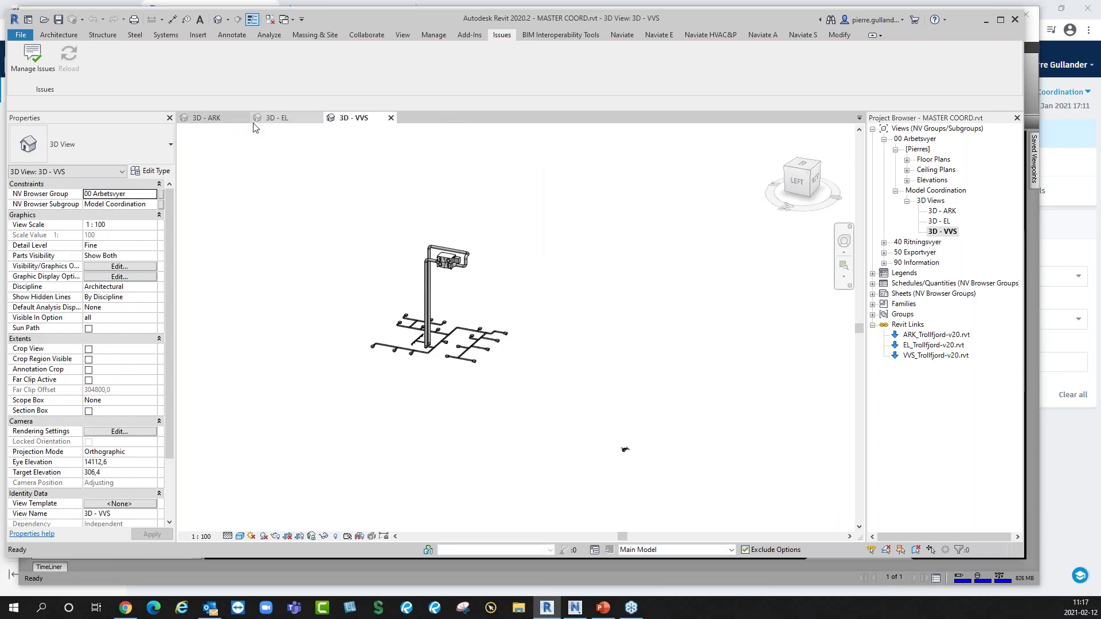
Look at the 3D - EL and 3D - ARK views, and return to the 3D - VVS view.
click(277, 117)
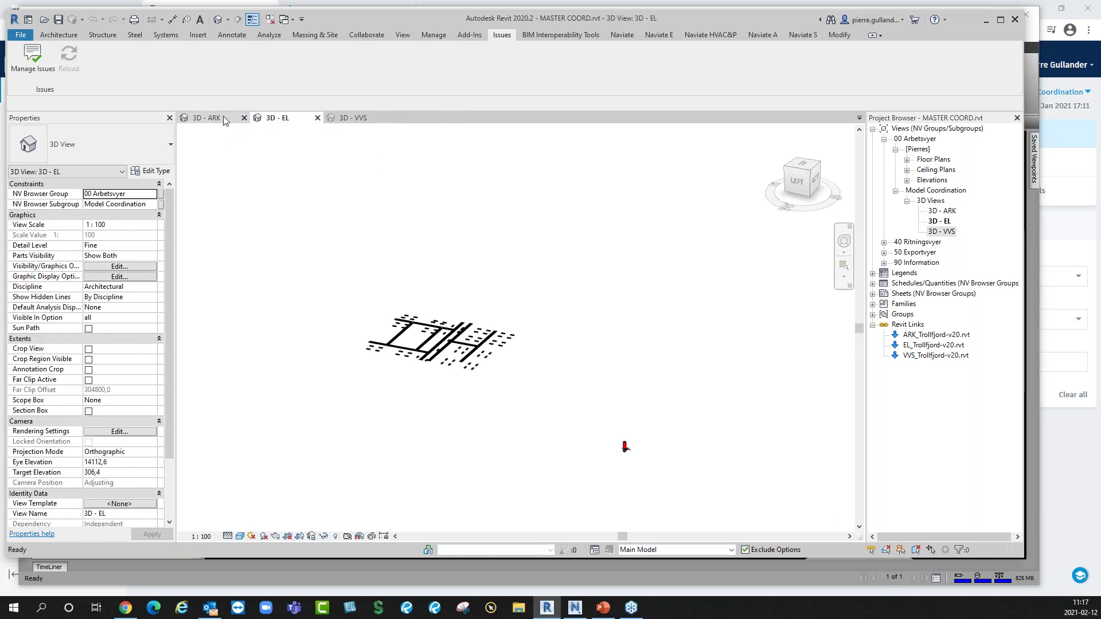
click(225, 117)
click(348, 122)
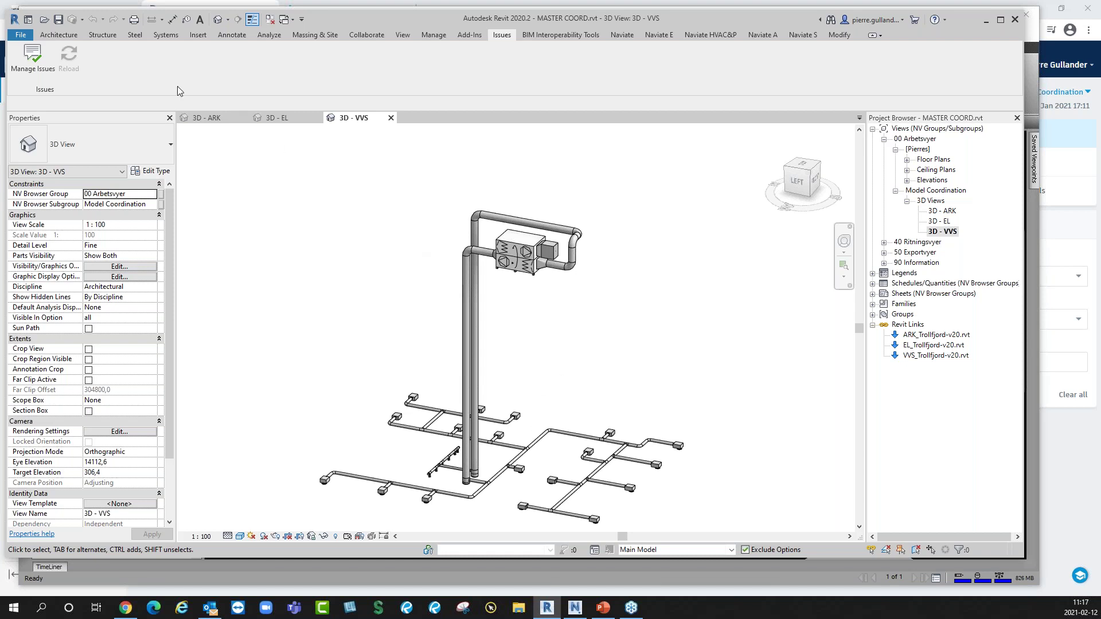
Show the BIM 360 issues beside the 3D - VVS view and open issue #43, Armatur - Don, to see its location.
click(31, 58)
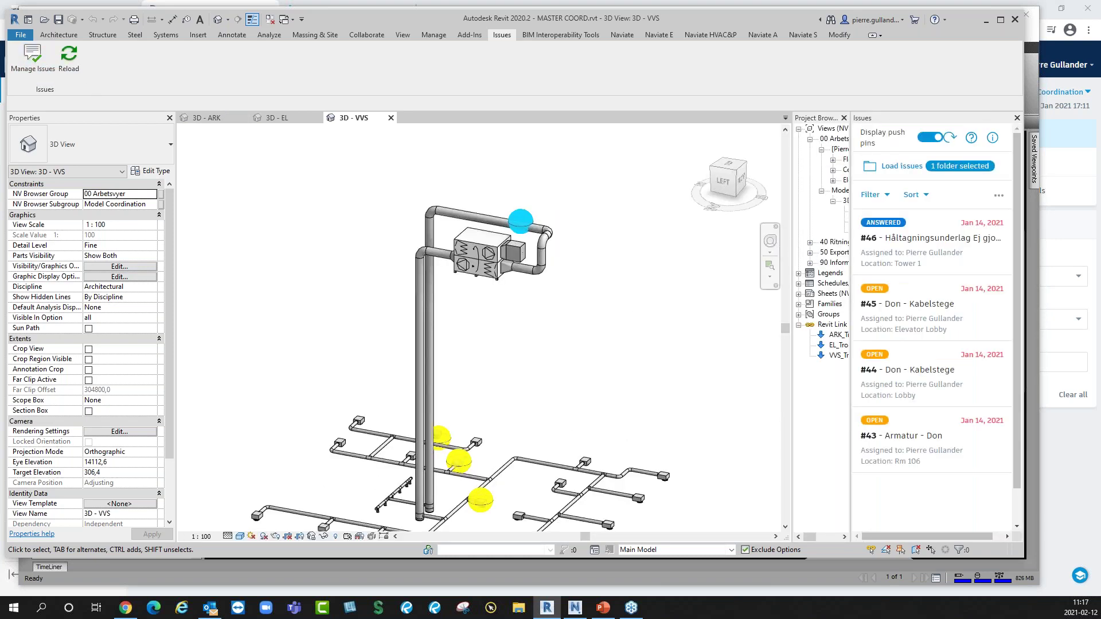
drag(792, 247, 721, 246)
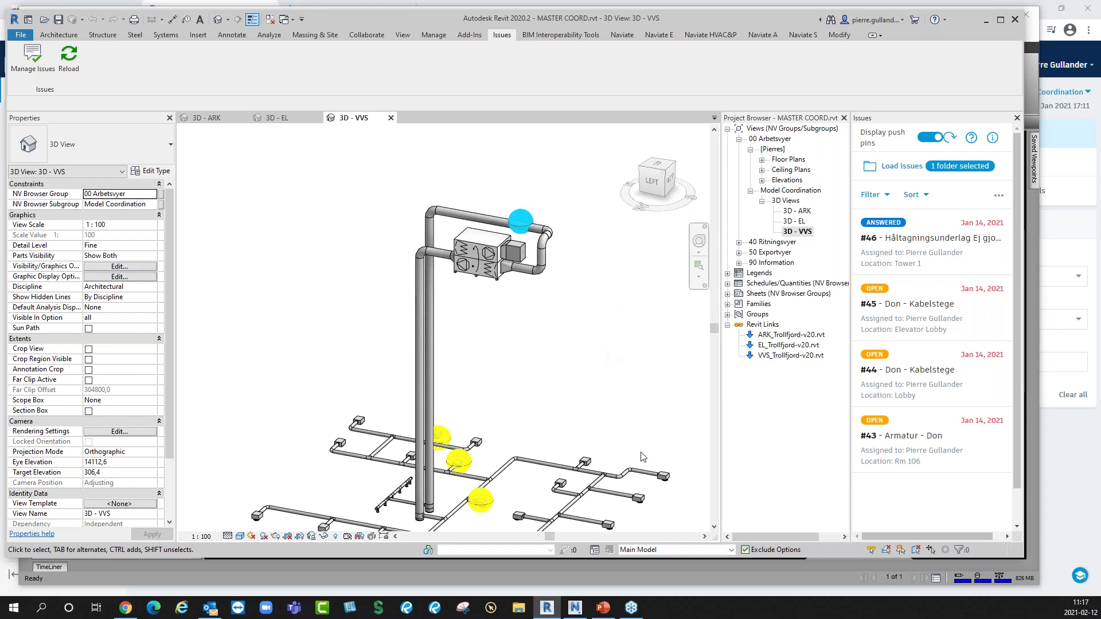
click(908, 446)
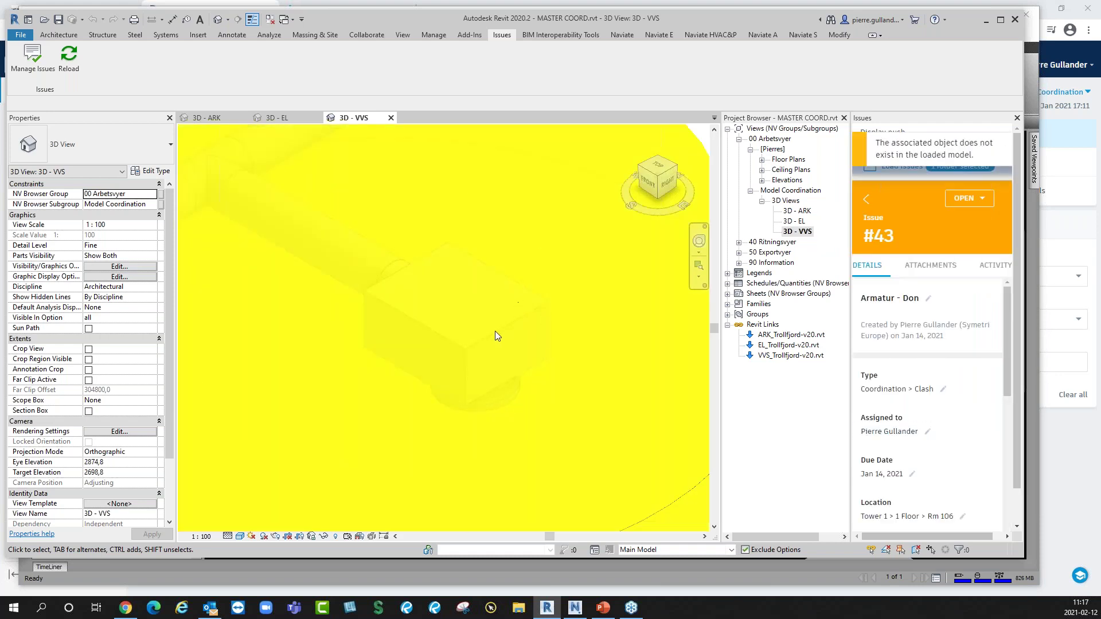
scroll(497, 324, up, 3)
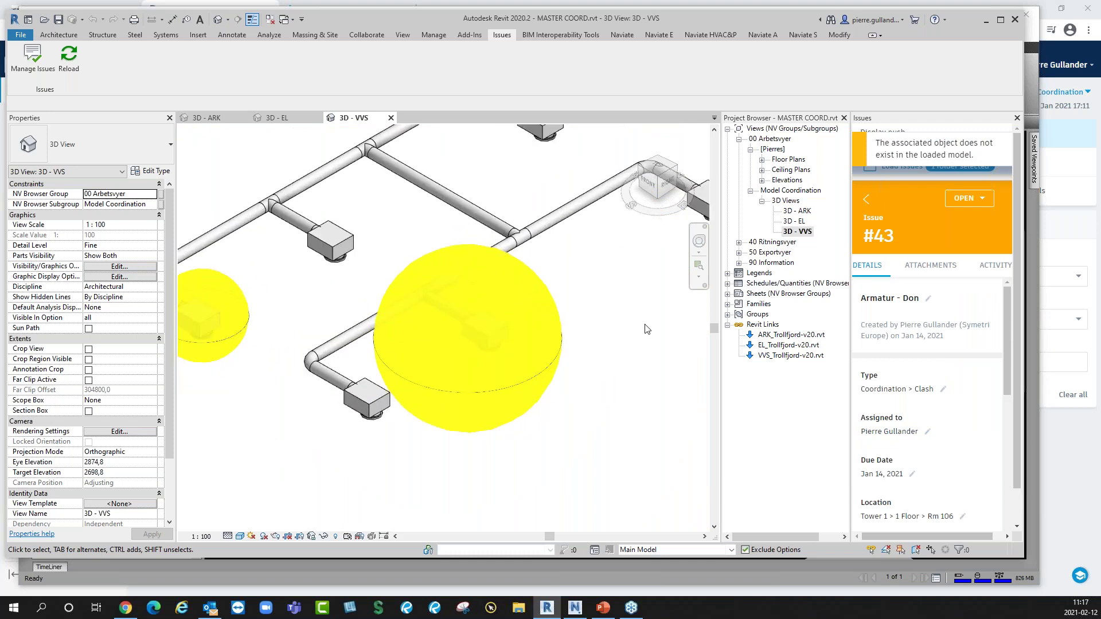
scroll(209, 226, up, 1)
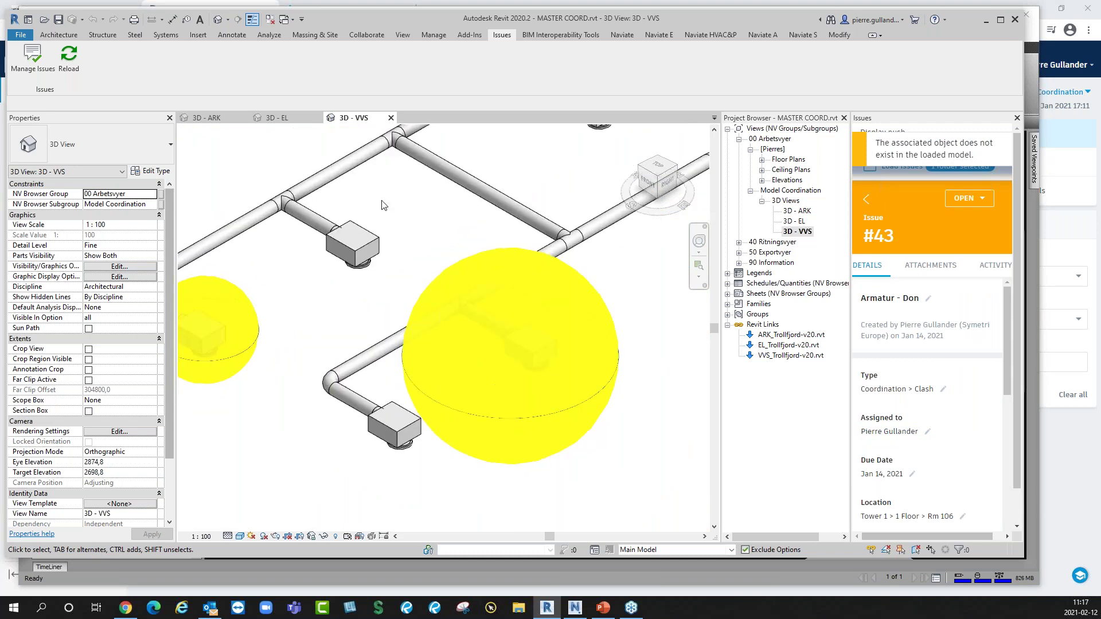
Show the EL_Trollfjord-v20.rvt link in the 3D - VVS view's visibility overrides, and hide it again.
click(136, 266)
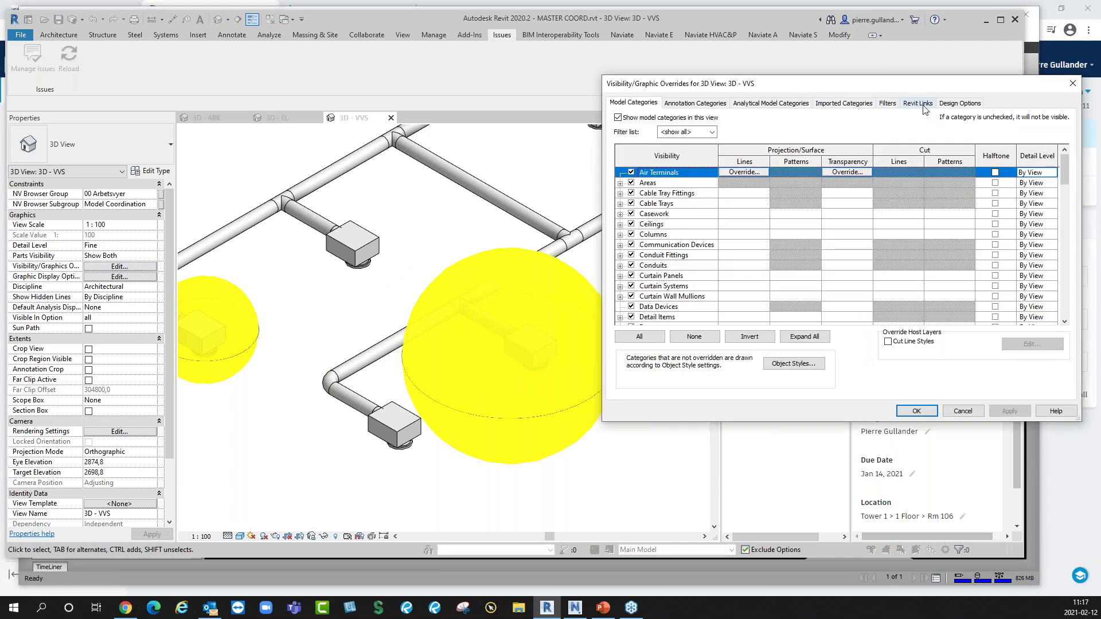
click(919, 103)
click(630, 164)
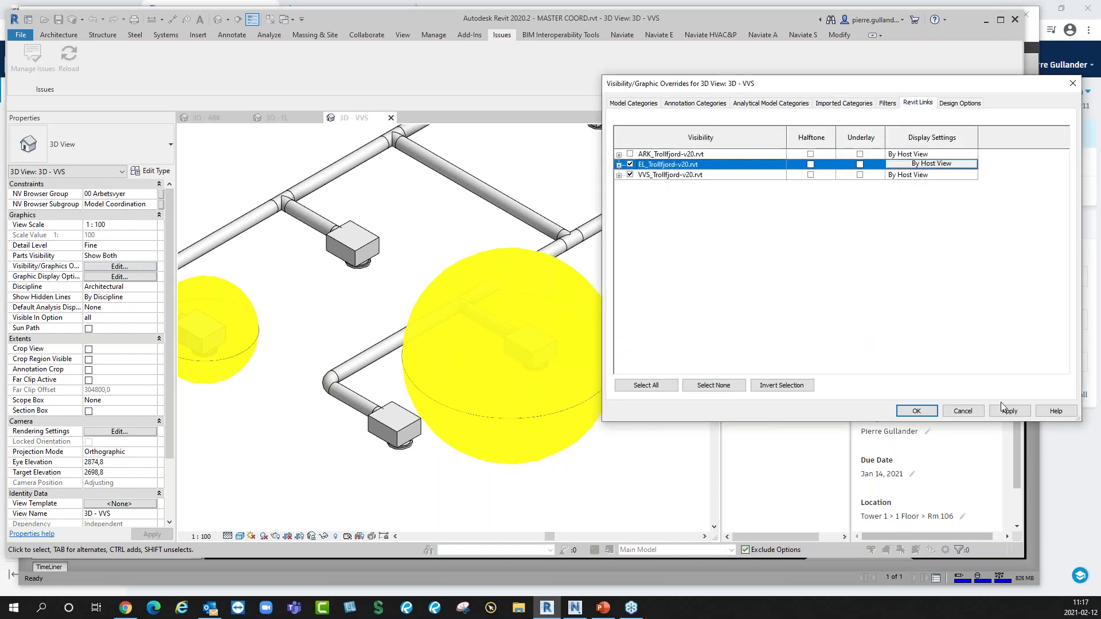
click(1009, 412)
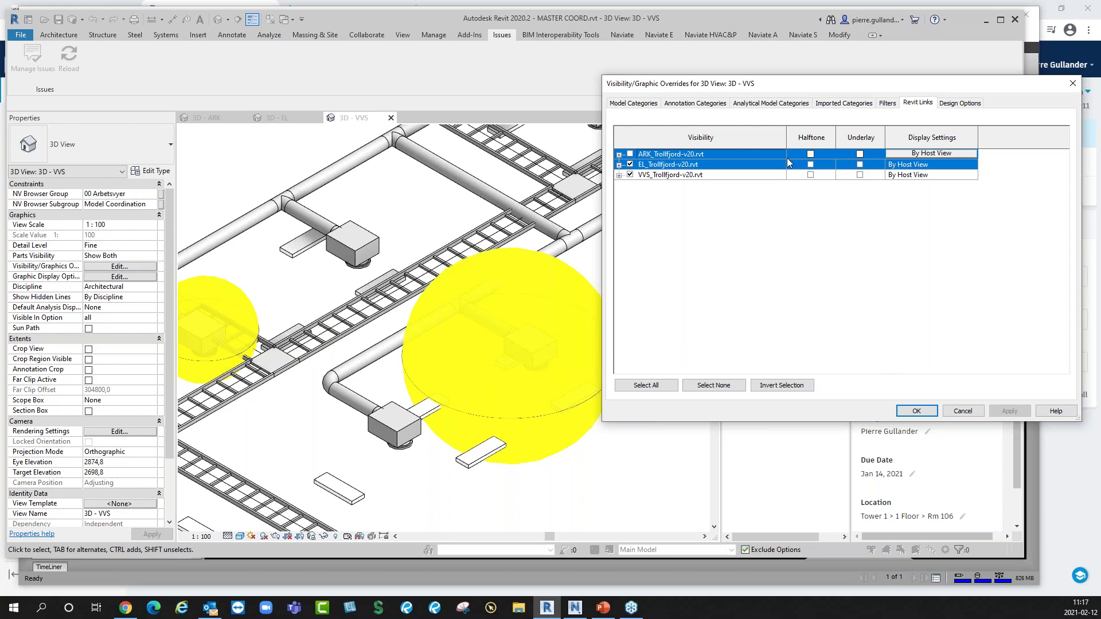
click(630, 165)
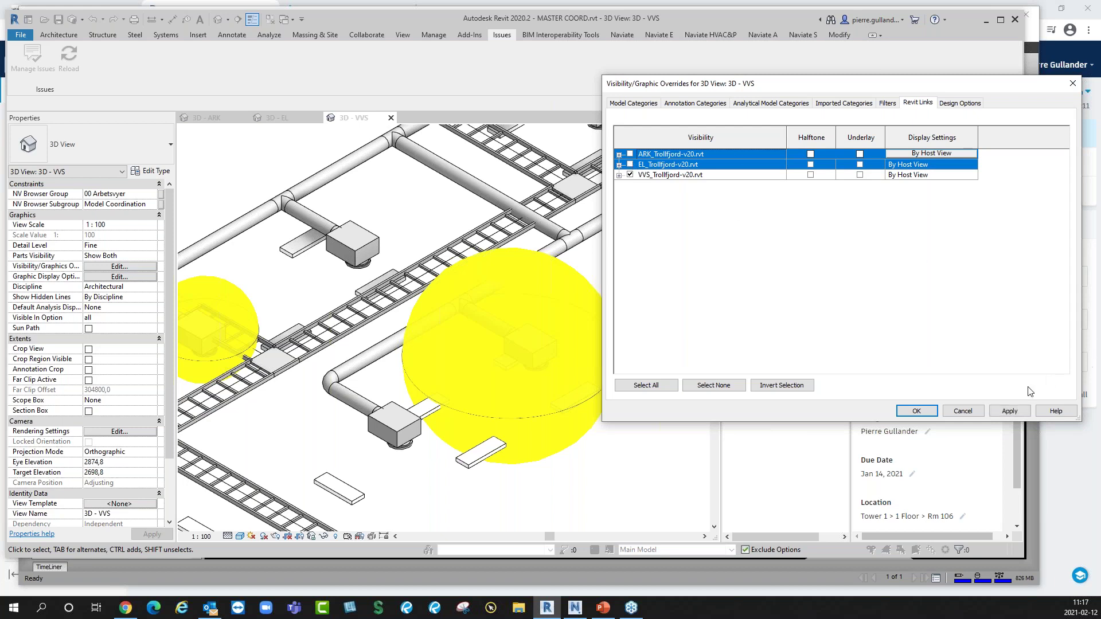
click(1010, 412)
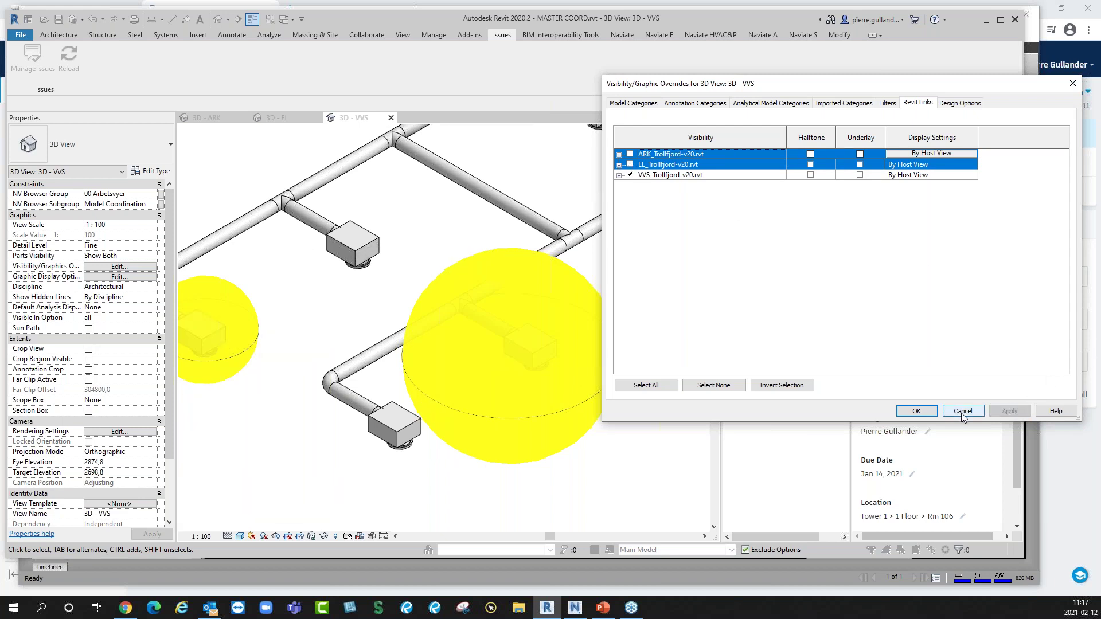
click(962, 412)
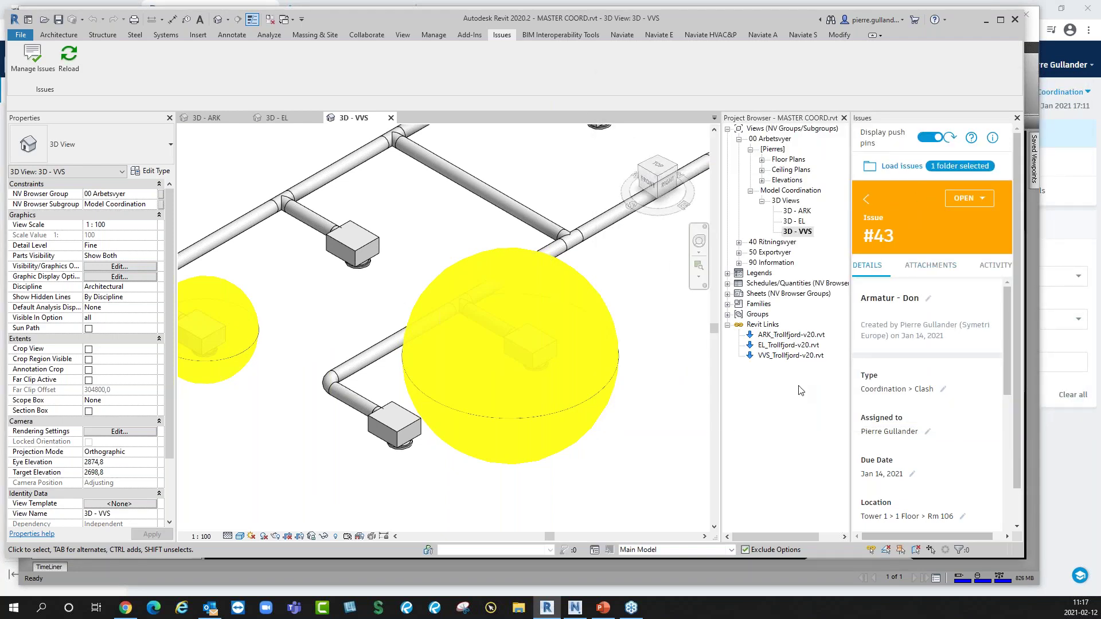
Look at the status options of issue #43 in Revit without changing the status.
click(978, 200)
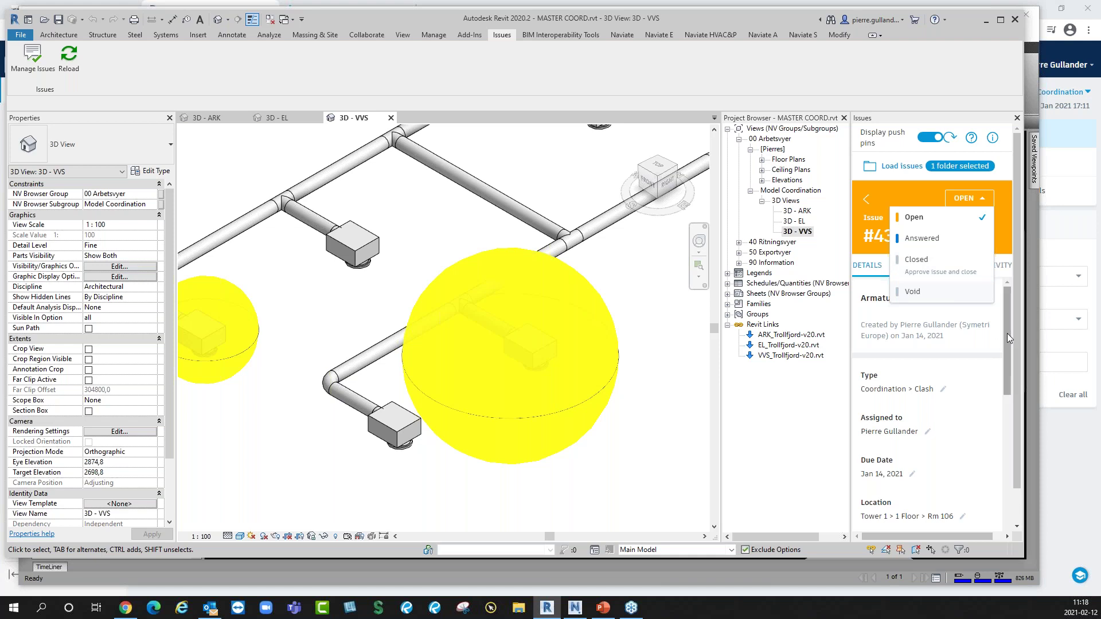
click(1005, 229)
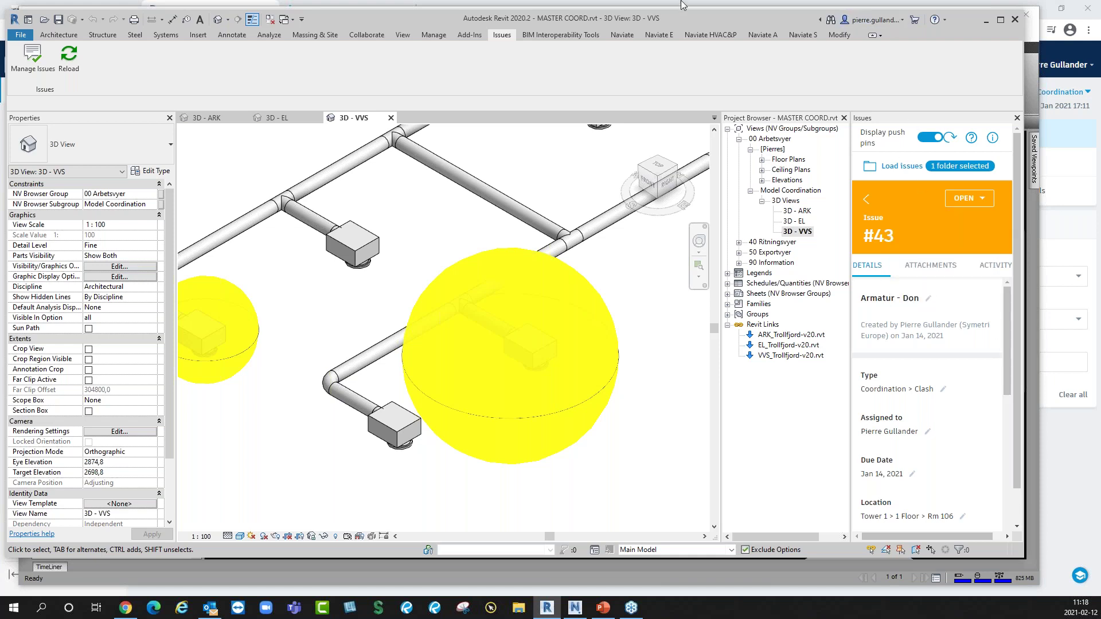
Move the Revit and Navisworks windows out of the way and switch to the BIM 360 Model Coordination browser page.
drag(699, 15, 722, 345)
click(621, 19)
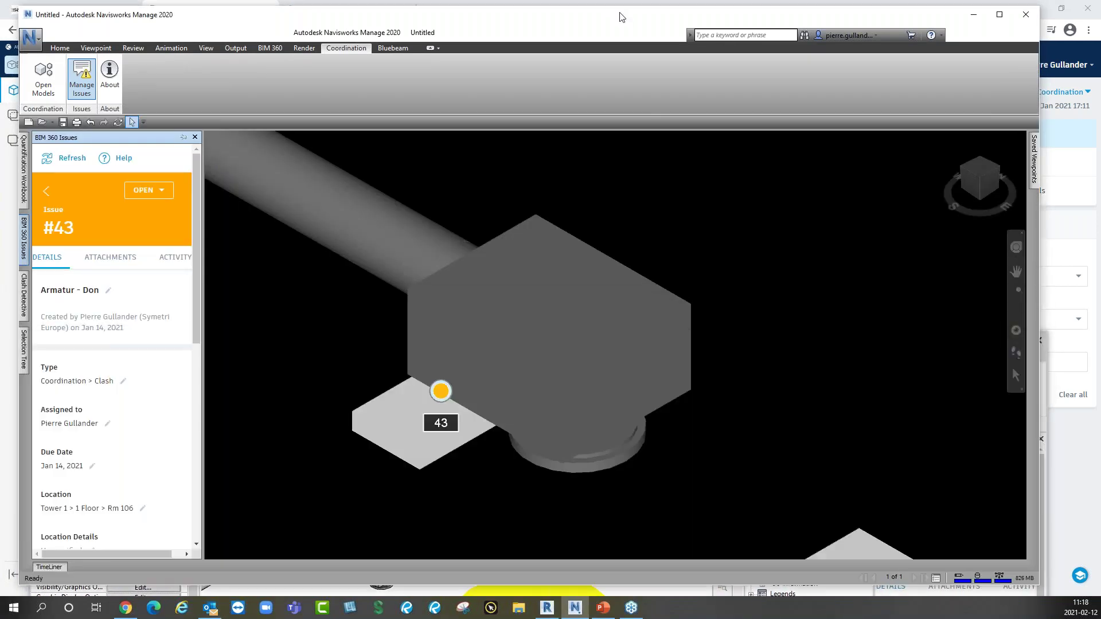
double_click(621, 22)
double_click(603, 7)
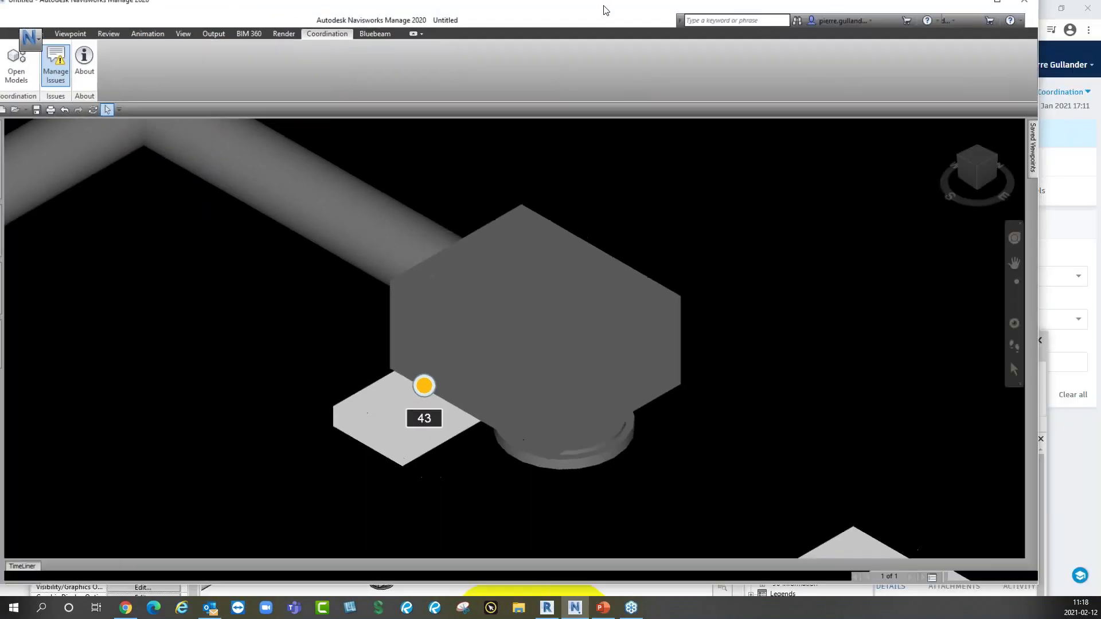
drag(605, 10, 602, 266)
click(594, 11)
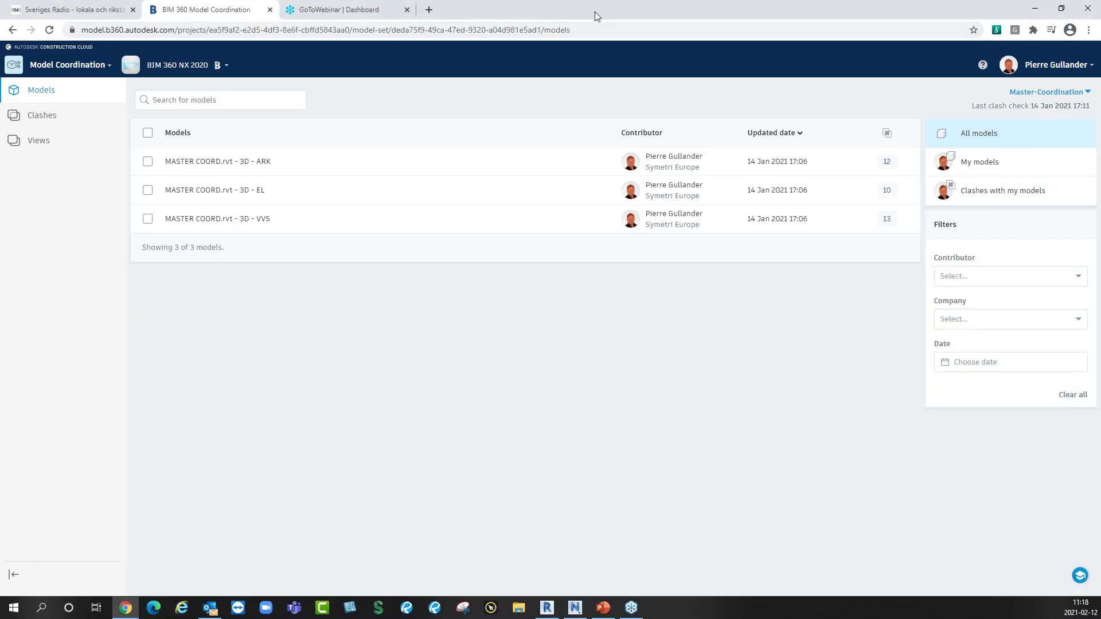
Examine the clash of Cable Tray with Fittings [123851] between the 3D - EL and 3D - VVS models, and close the viewer.
click(54, 116)
click(962, 297)
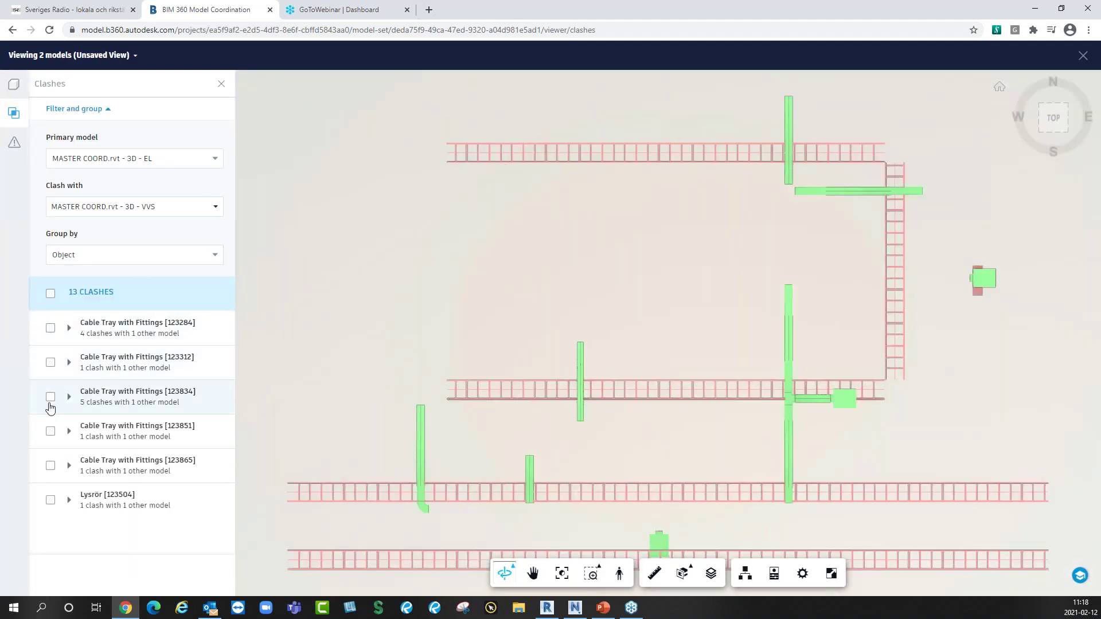
click(50, 431)
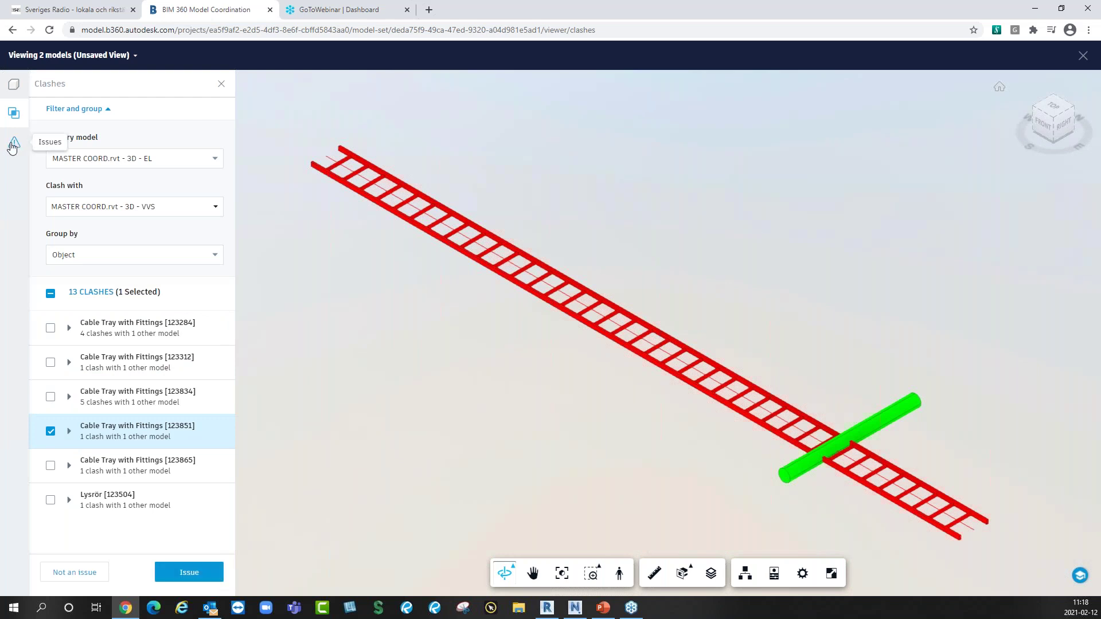
click(1083, 55)
Switch back to Navisworks, move its window up to fill the screen and show issue #43 in BIM 360 Issues.
click(575, 607)
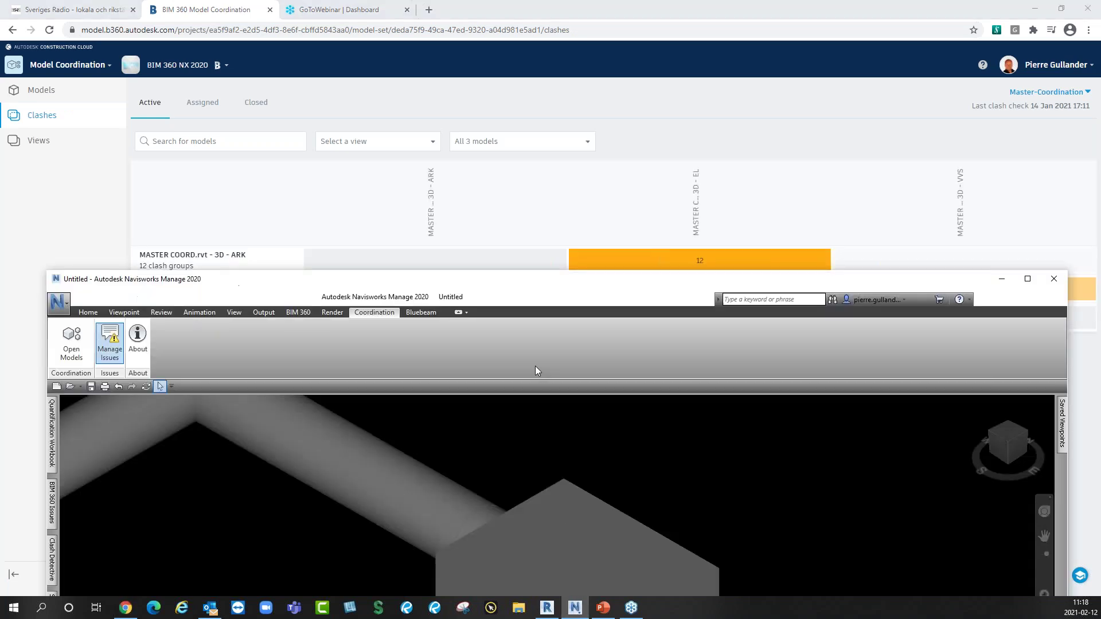
drag(487, 282, 451, 27)
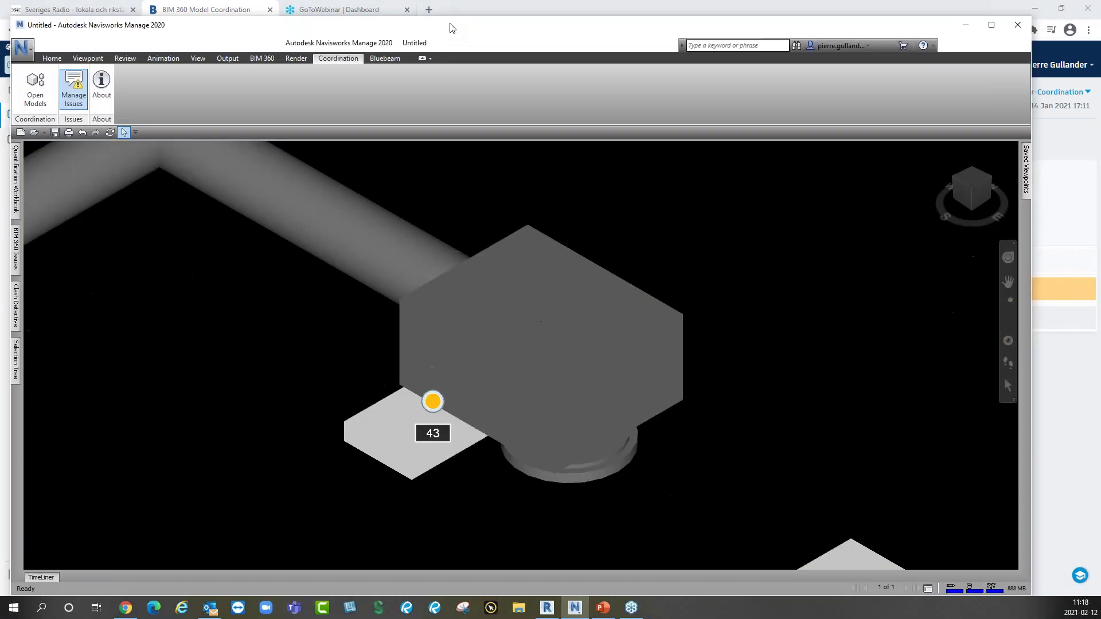
click(15, 242)
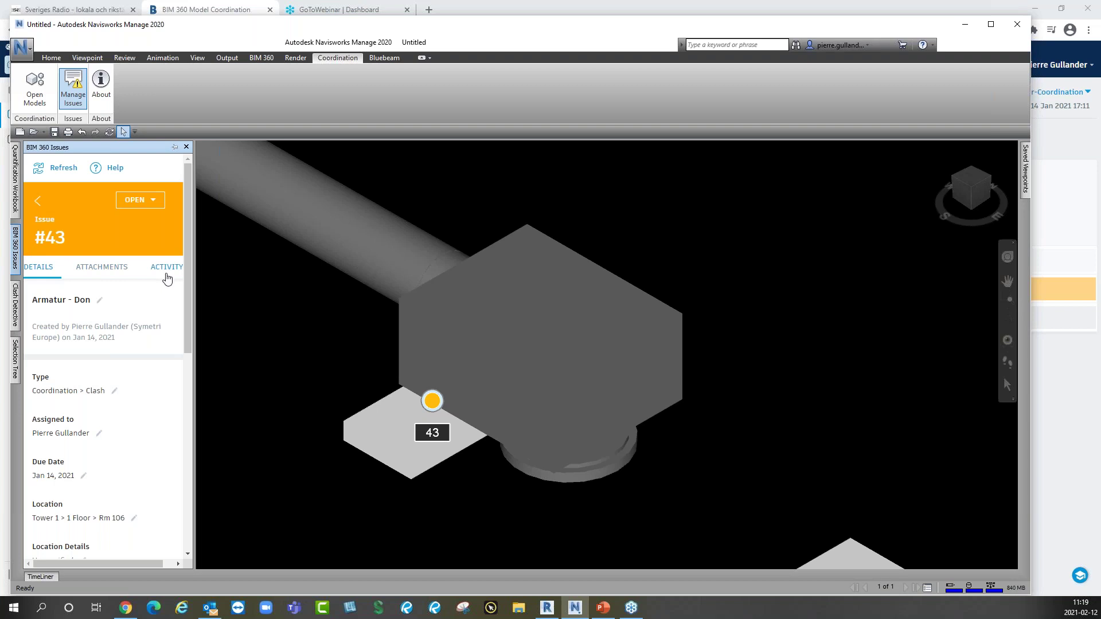
Return from issue #43 to the BIM 360 issue list in Navisworks and minimize the Navisworks window.
click(38, 202)
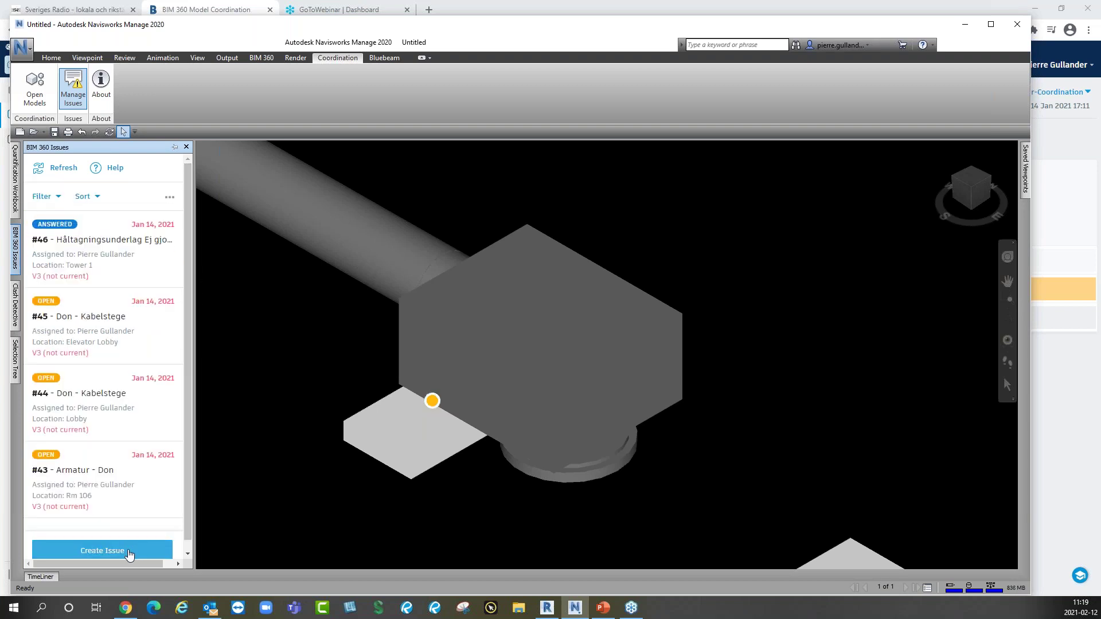
click(965, 24)
Switch to Revit, move its window up to show issue #43 beside the 3D - VVS view, and minimize the window.
click(547, 608)
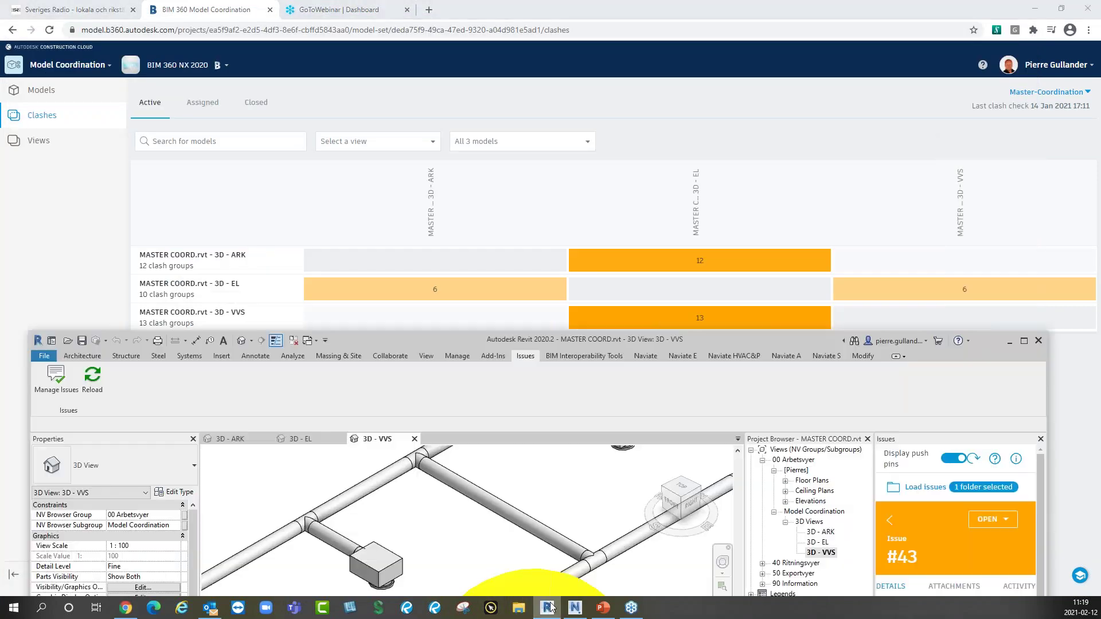
drag(424, 333, 438, 48)
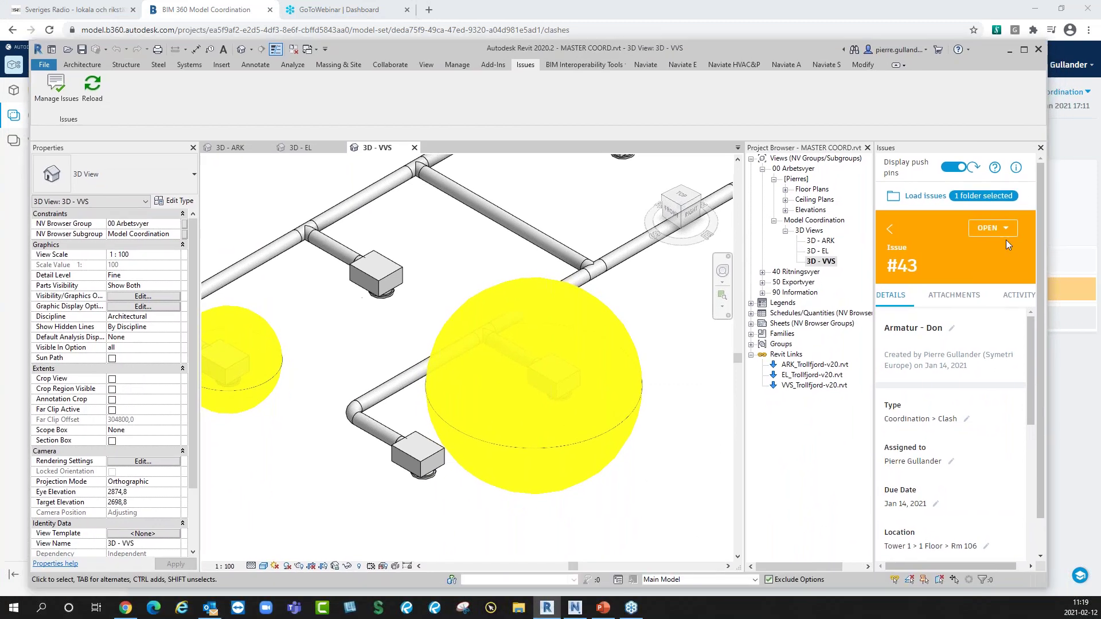
mouse_move(1031, 343)
mouse_down()
mouse_move(1033, 517)
mouse_move(1037, 329)
mouse_up()
click(1010, 53)
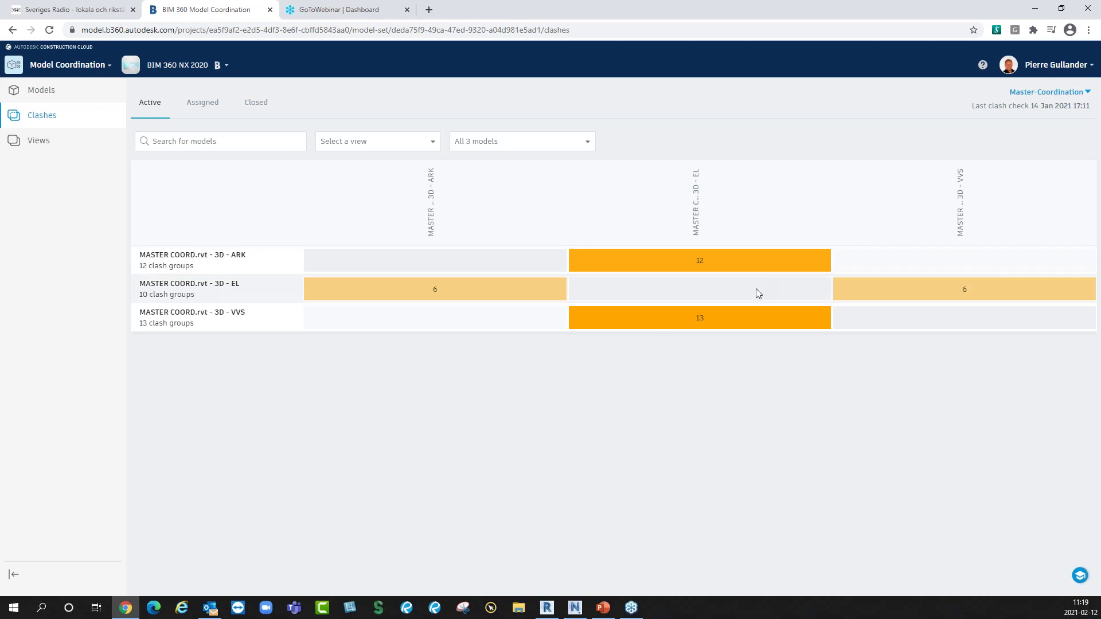
Minimize the browser and present the Kommande Event and Innan vi startar slides in PowerPoint before returning to the desktop.
click(1036, 10)
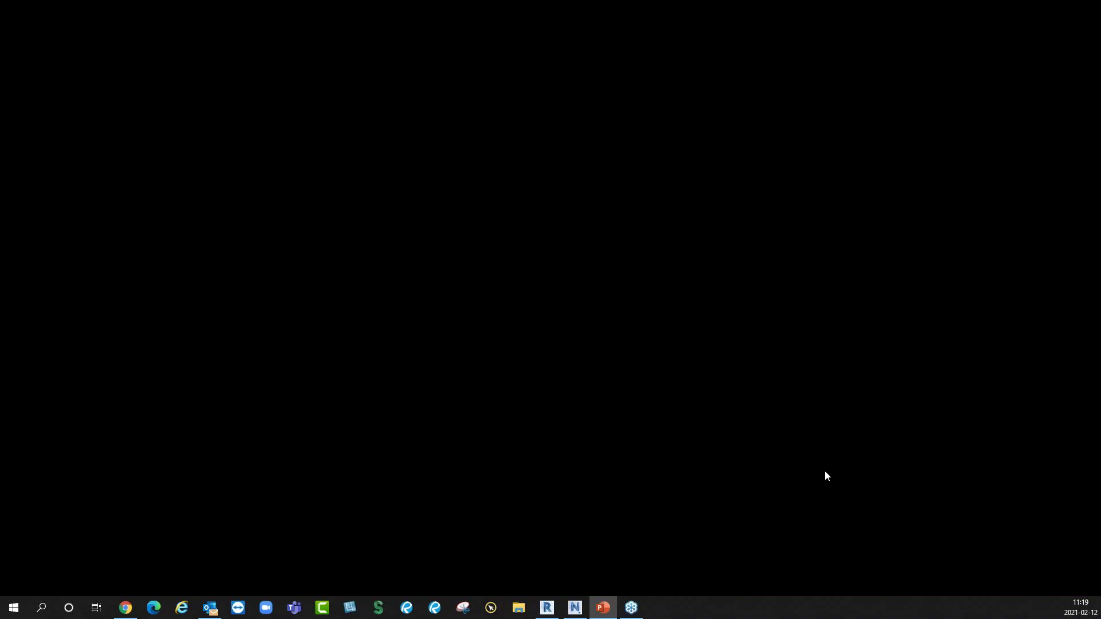
key(alt+Tab)
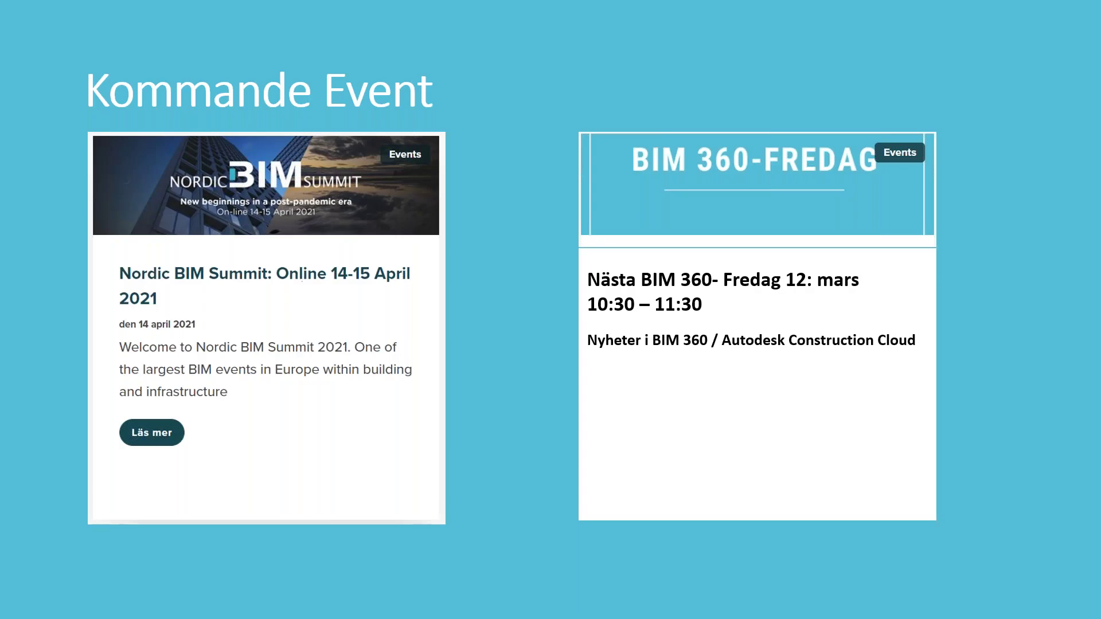
key(Right)
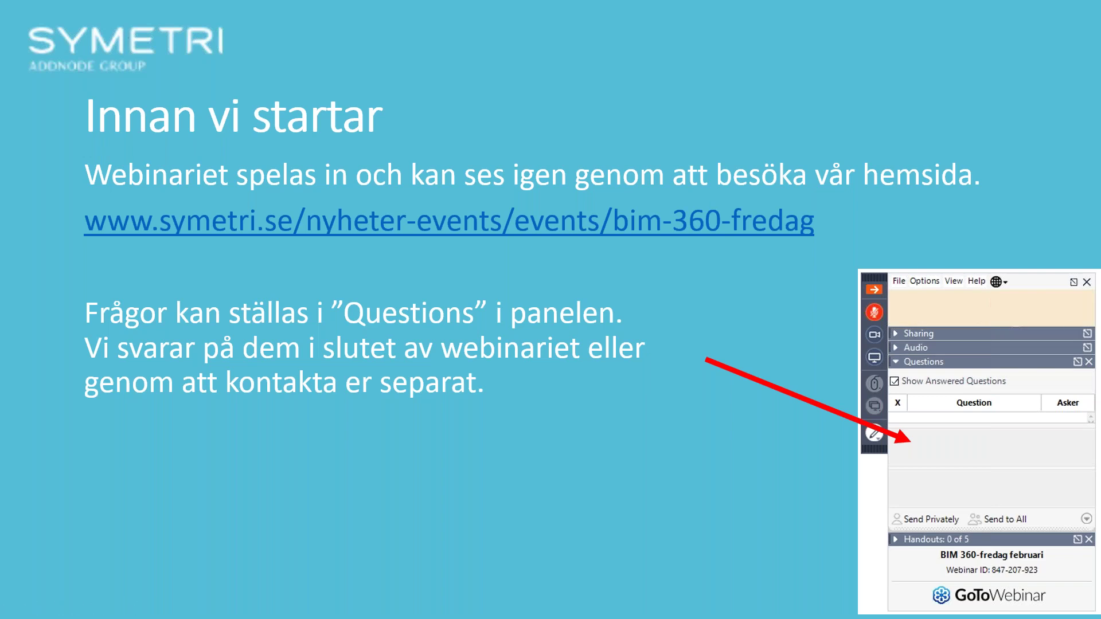
key(super+d)
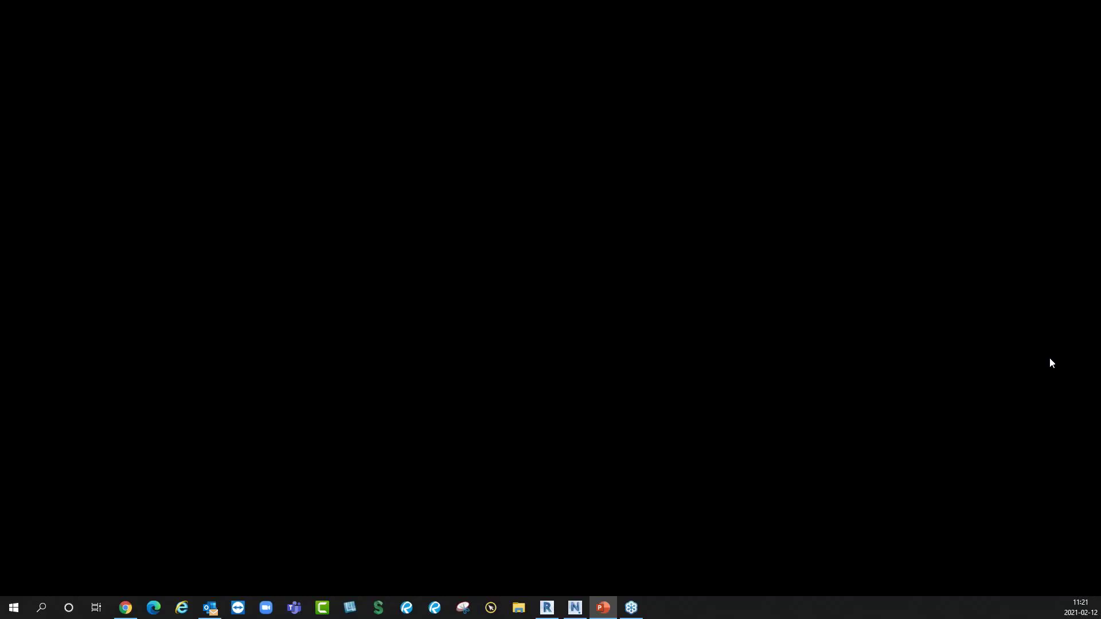
Switch to the BIM 360 Model Coordination browser page and change the coordination space to VVS-Egenkontroll.
click(125, 609)
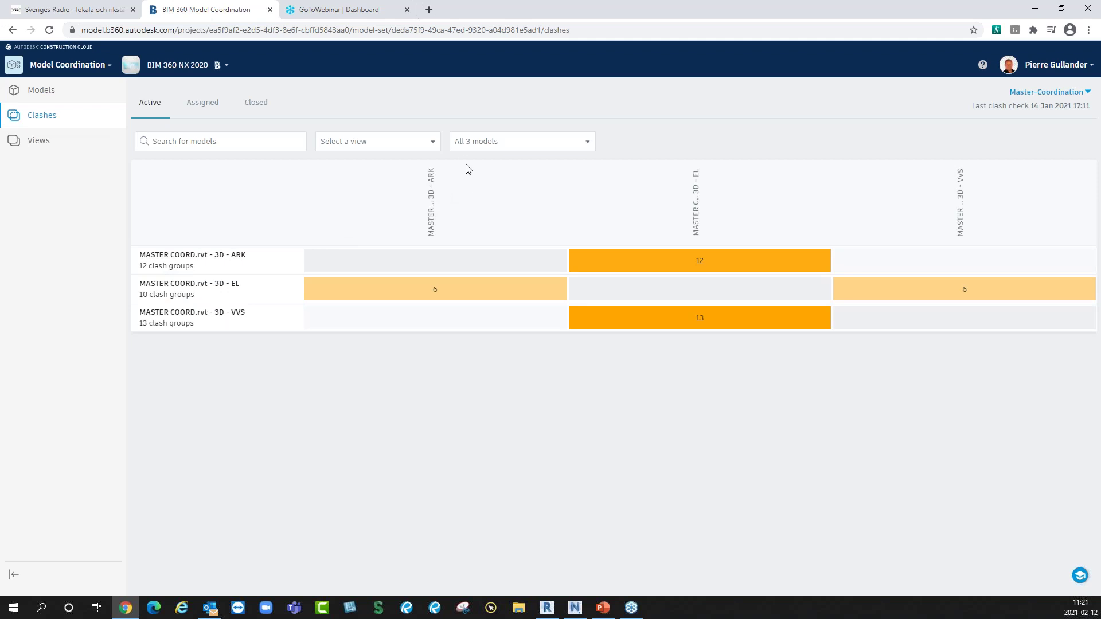
click(1057, 93)
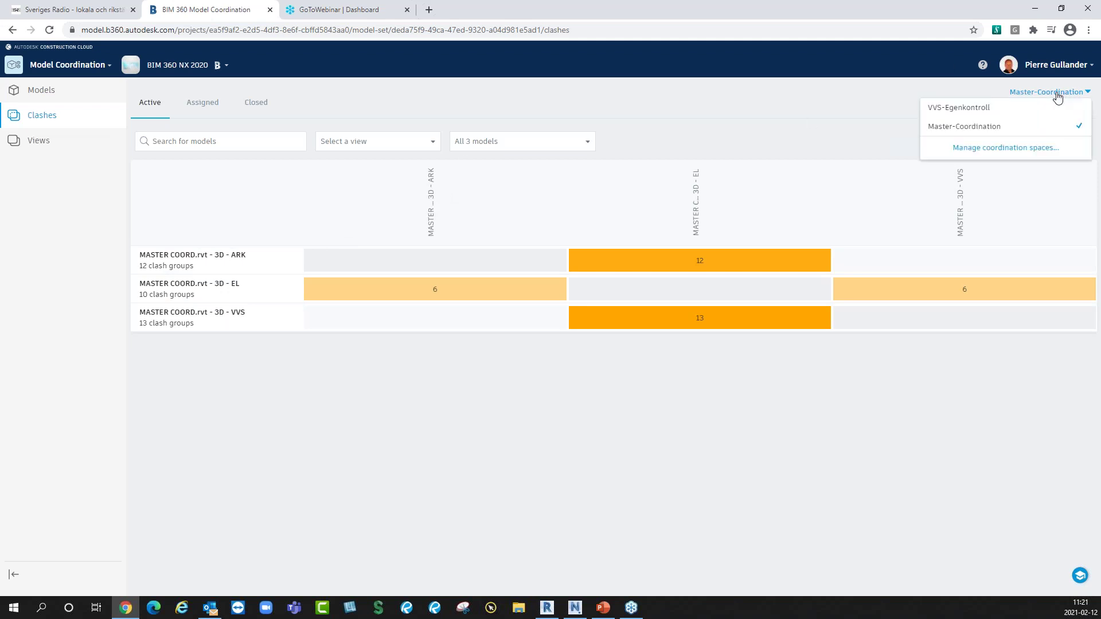
click(969, 108)
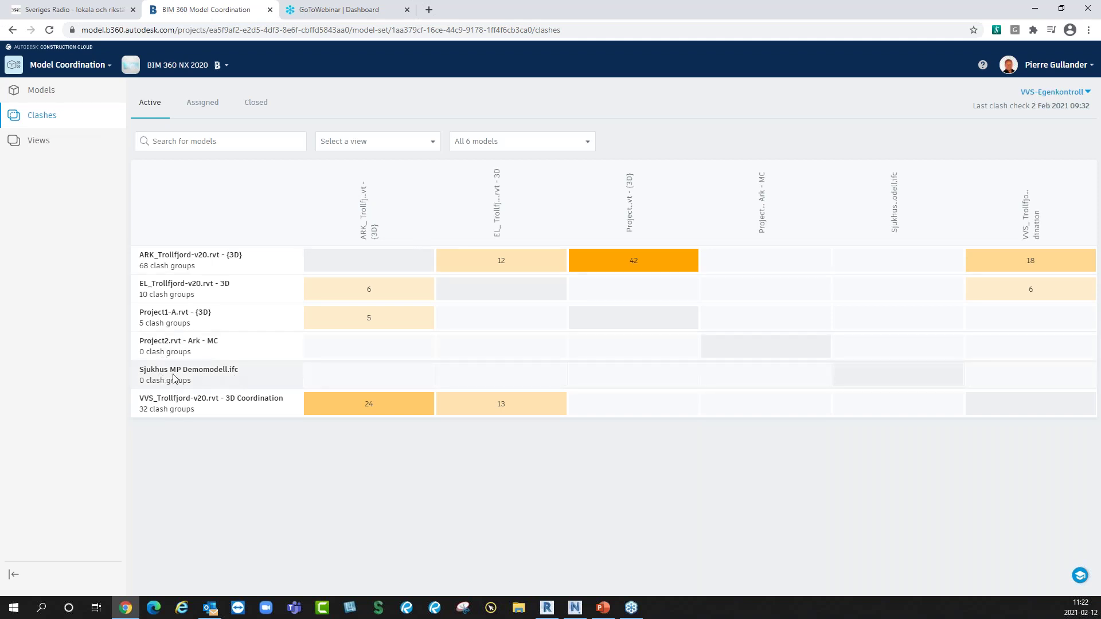
Examine the model Sjukhus MP Demomodell.ifc from a corner view in the viewer, close it and minimize the browser.
click(32, 92)
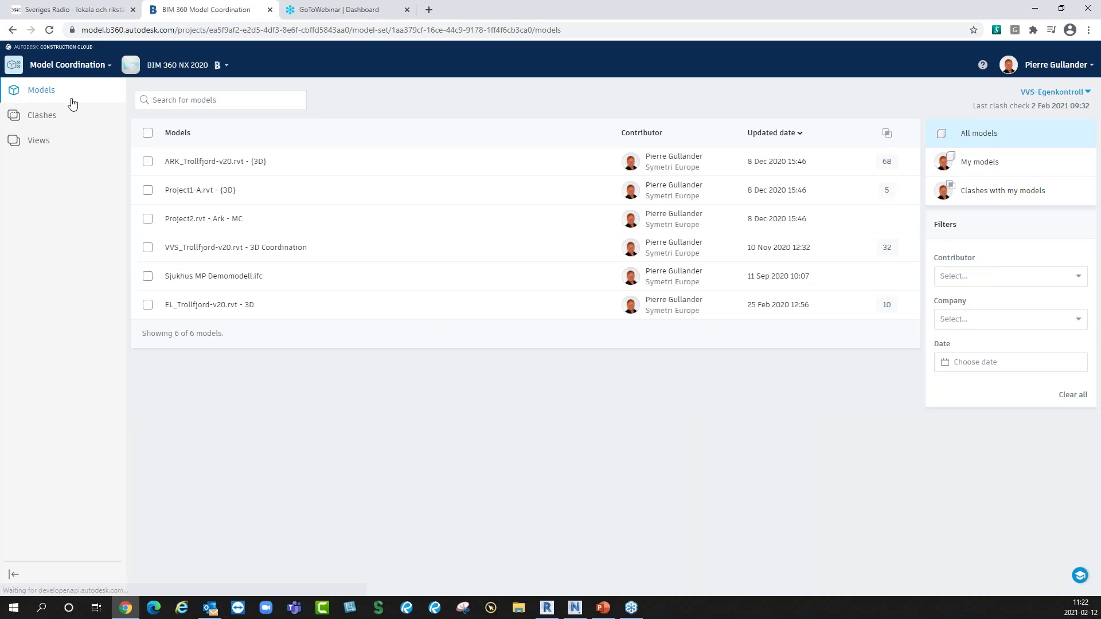
click(221, 279)
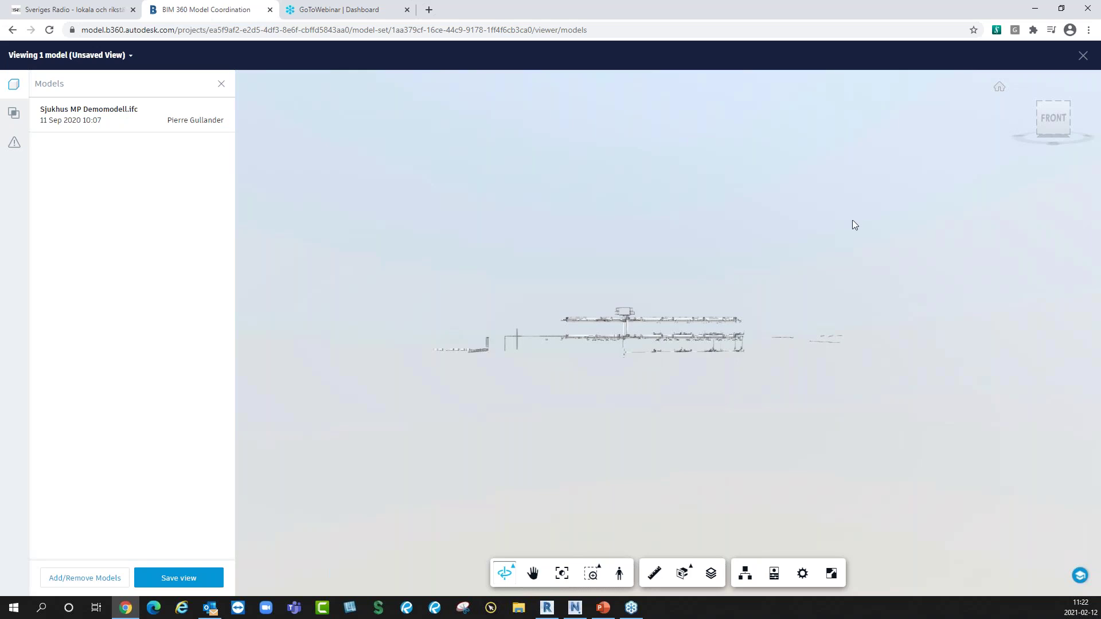
mouse_move(1074, 107)
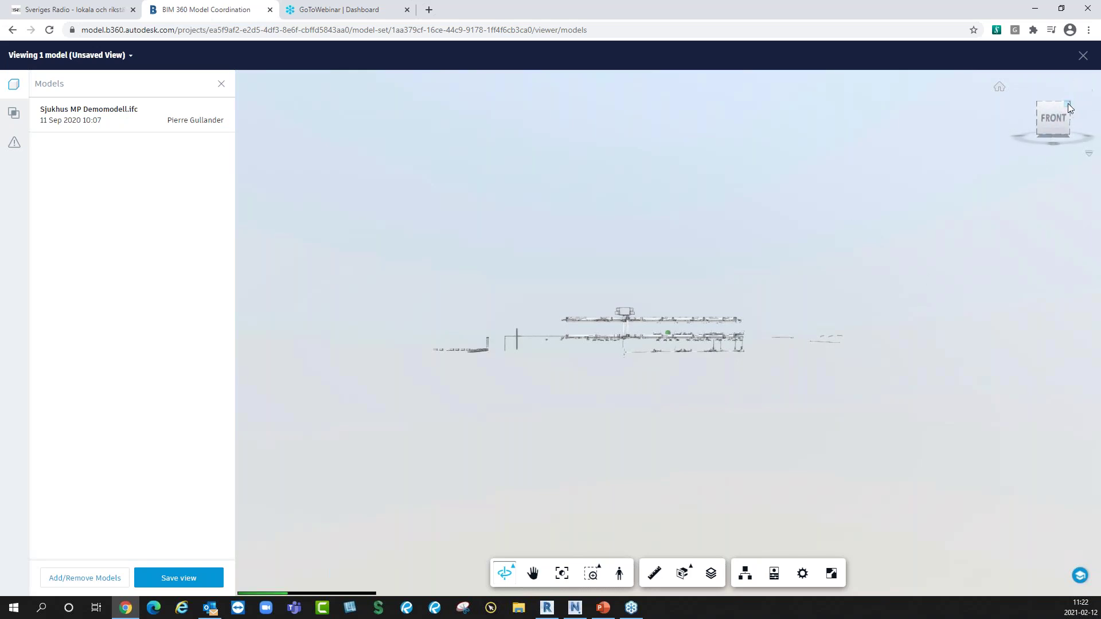
click(1071, 105)
scroll(645, 338, up, 10)
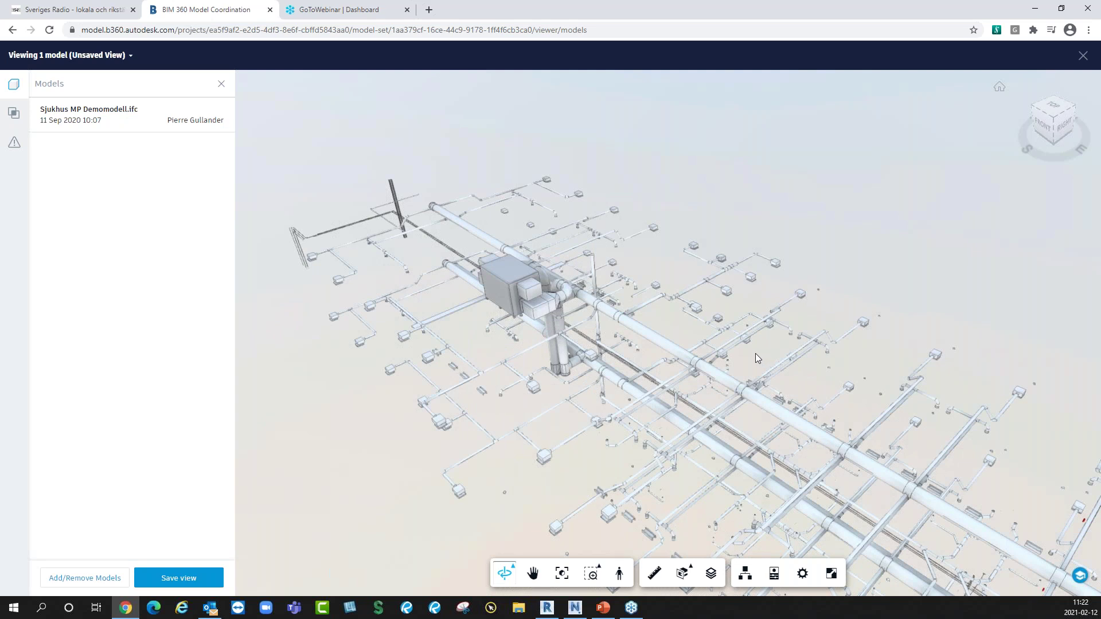
scroll(755, 354, down, 5)
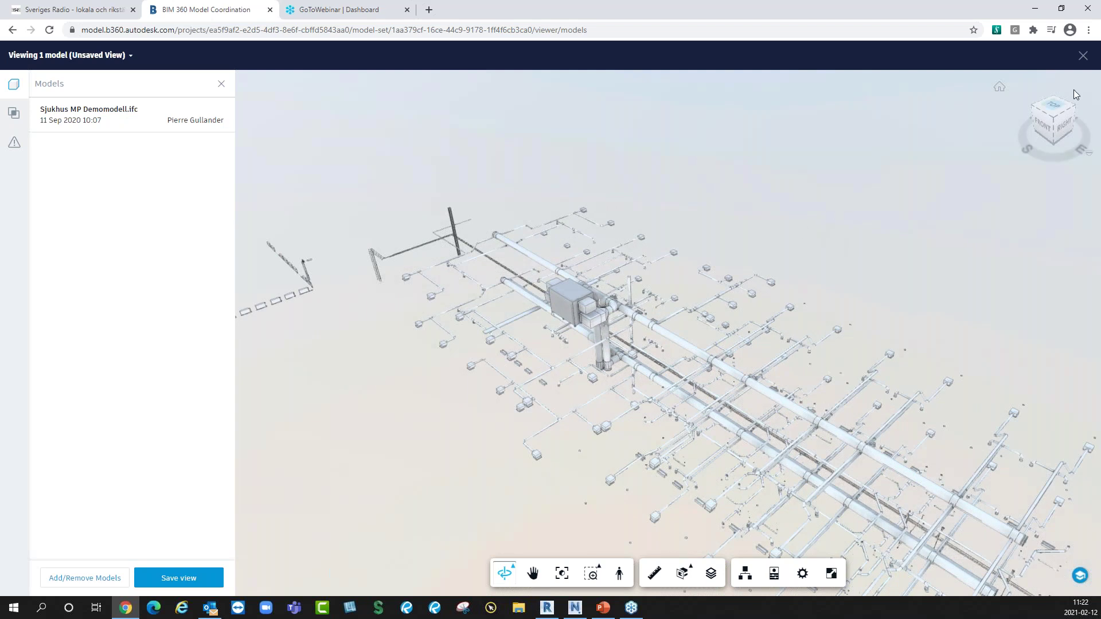
click(1083, 56)
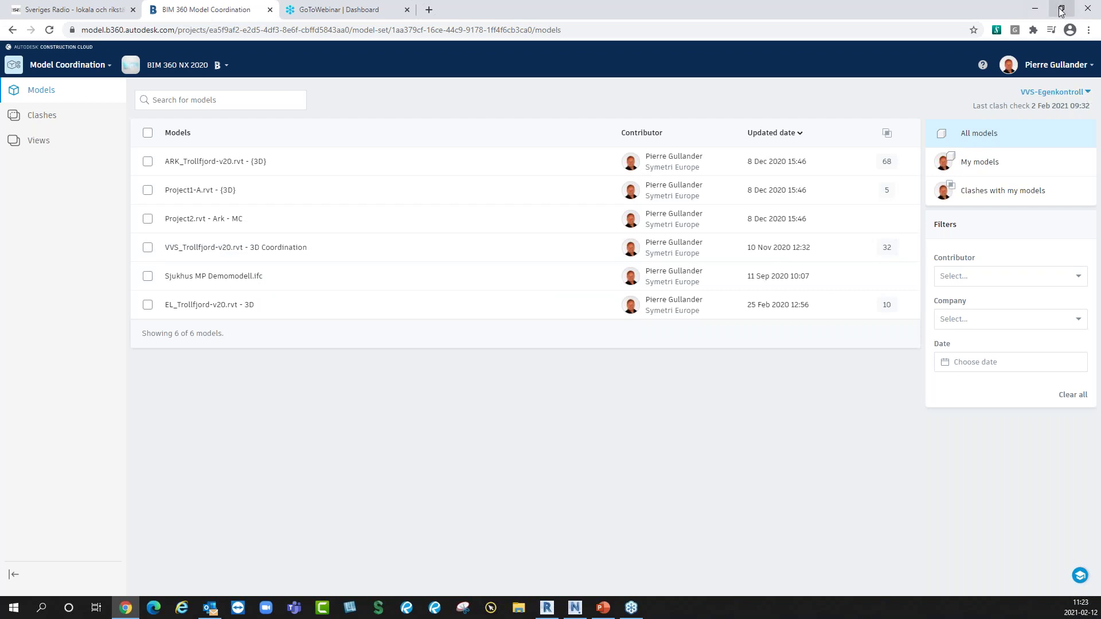
click(1037, 9)
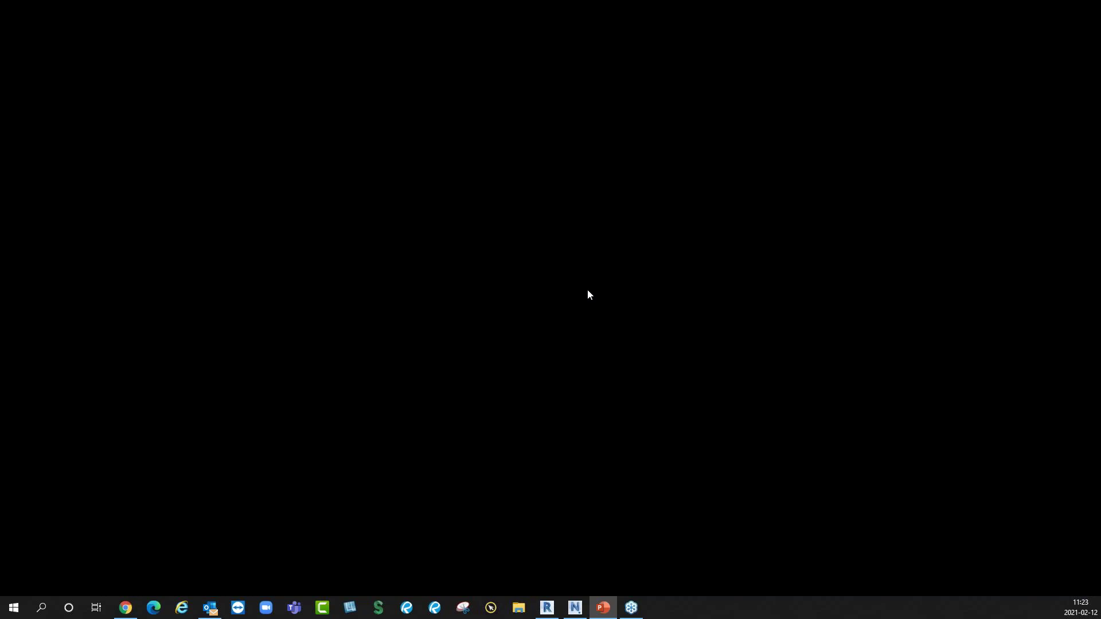